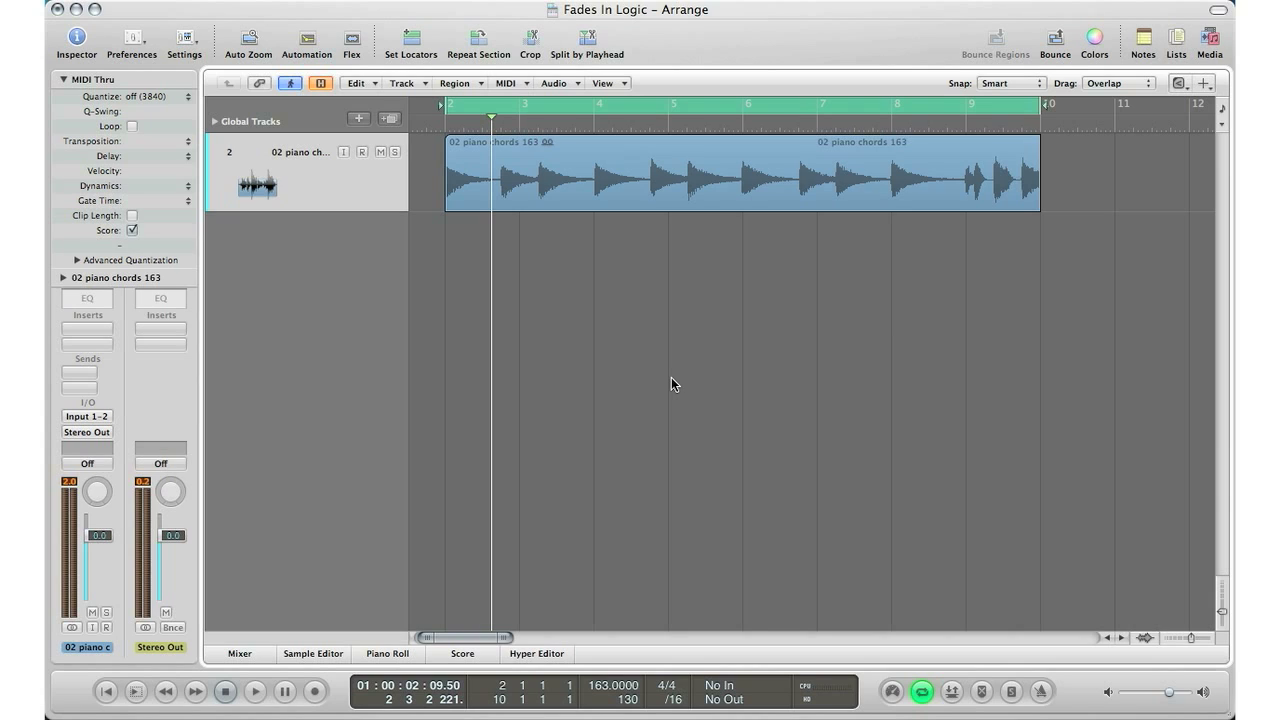
Audition the piano chords loop, then switch to the Crossfade tool
key(space)
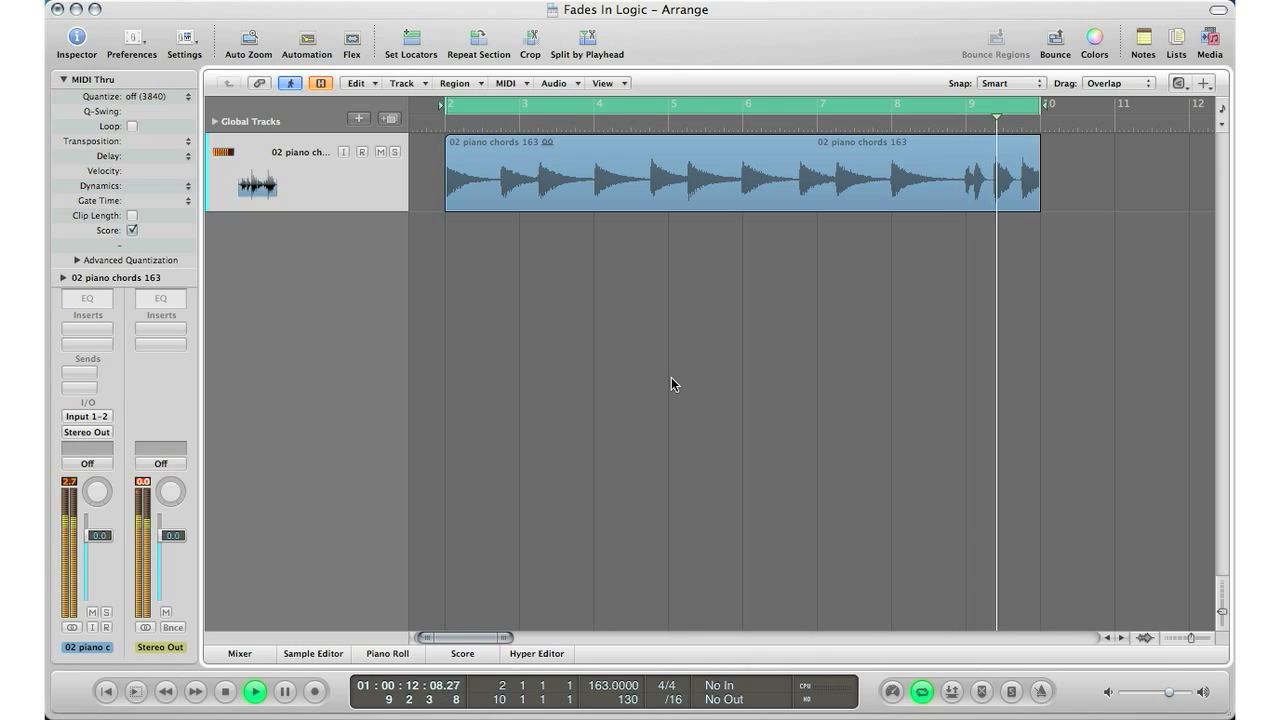
key(space)
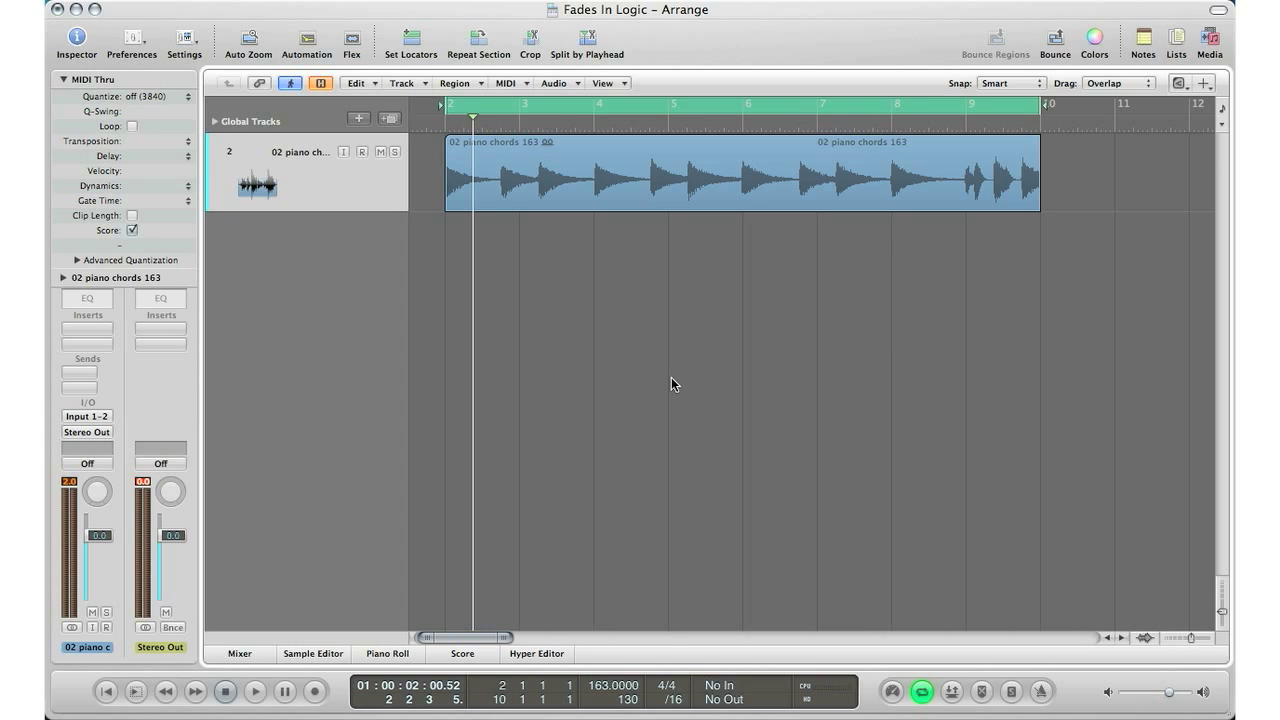
key(Escape)
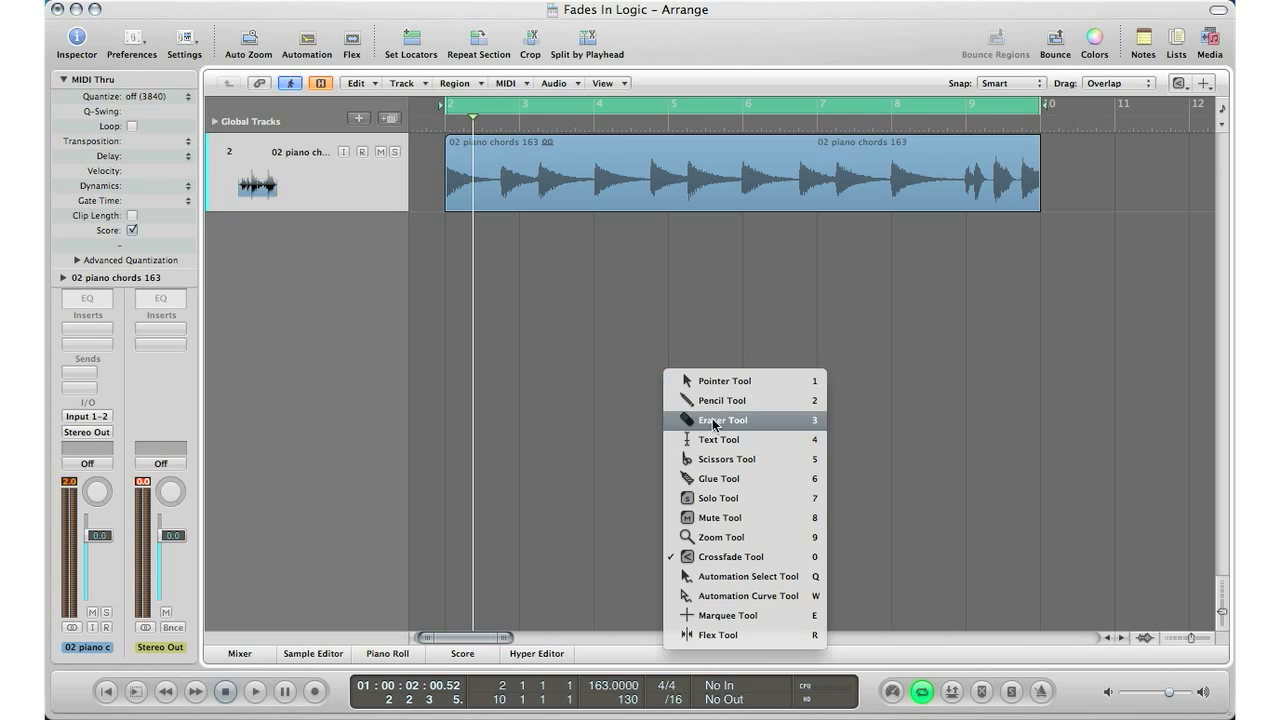
click(737, 558)
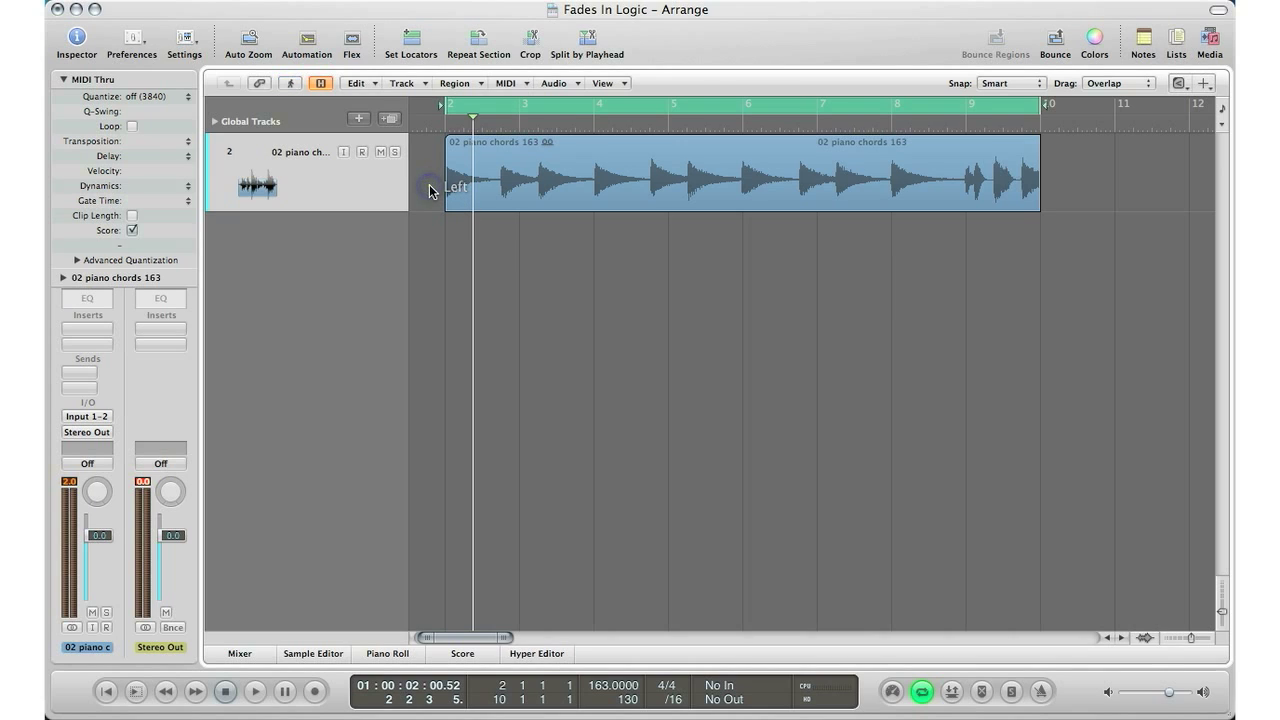
Draw a curved fade-in at the start of '02 piano chords 163' (Fade In 4803, curve 24)
drag(445, 190, 460, 194)
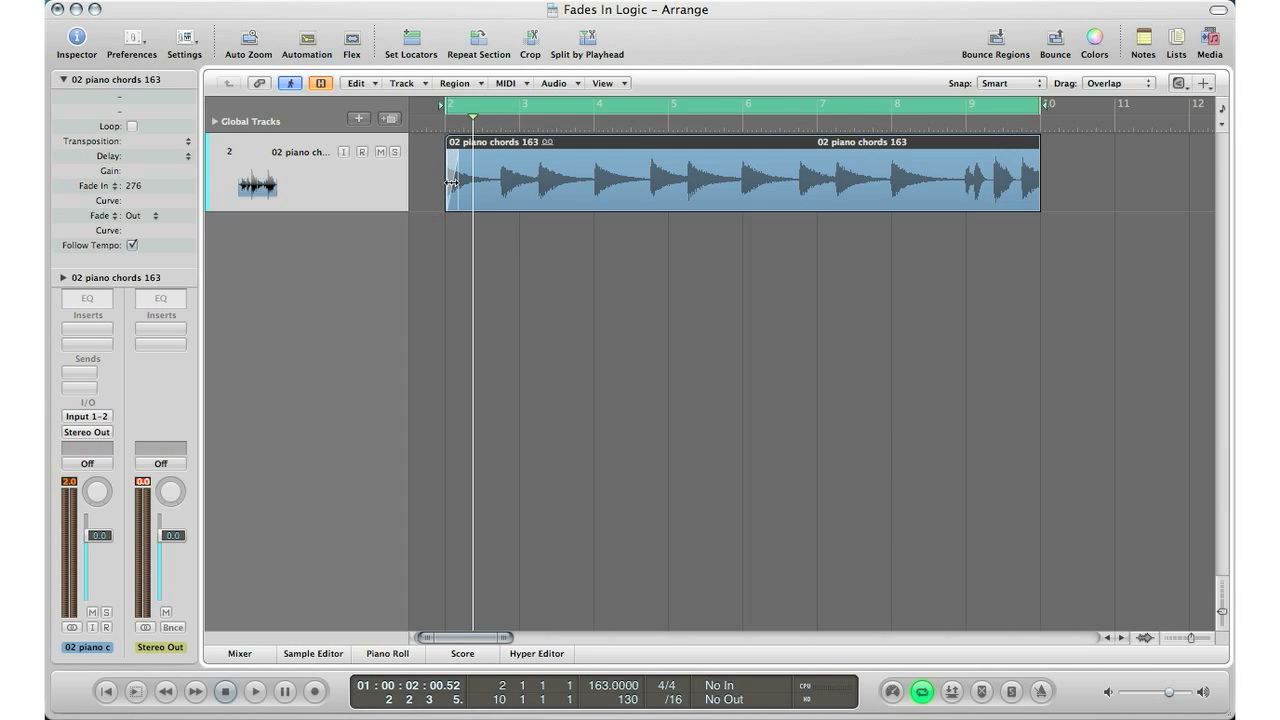
mouse_move(451, 182)
mouse_down()
mouse_move(471, 183)
mouse_move(414, 176)
mouse_move(472, 175)
mouse_up()
drag(474, 176, 687, 168)
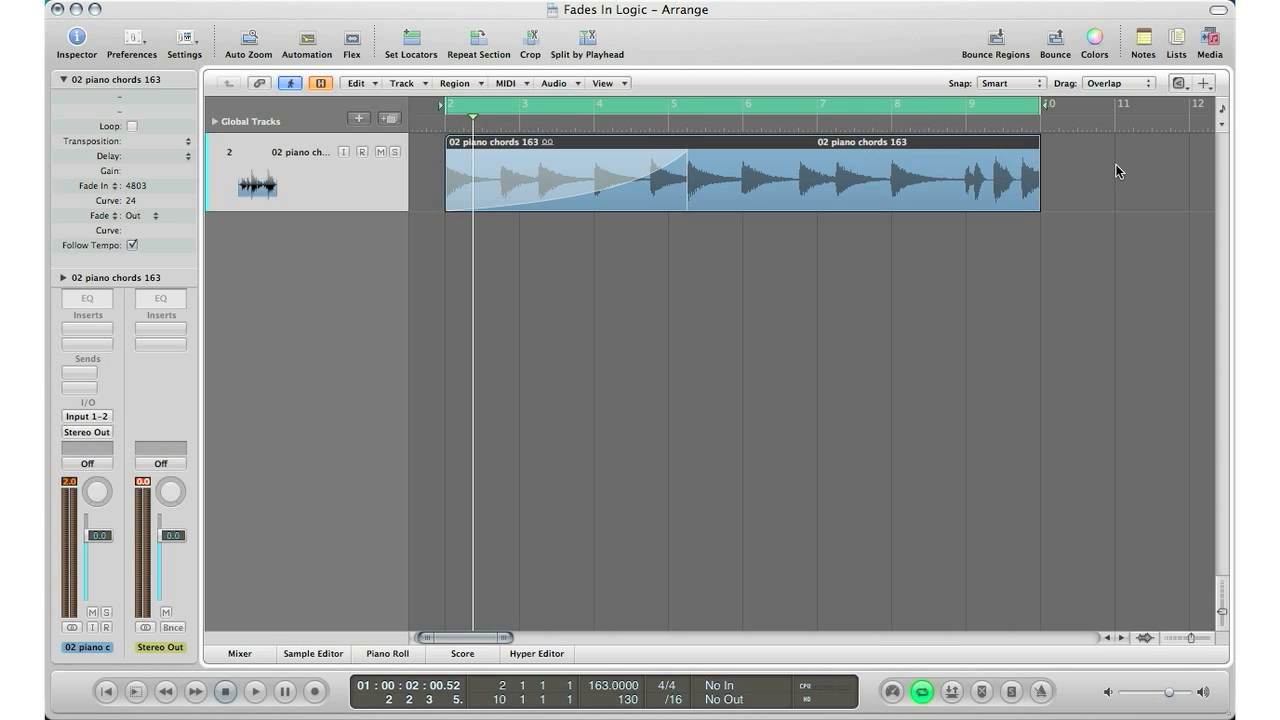
key(Escape)
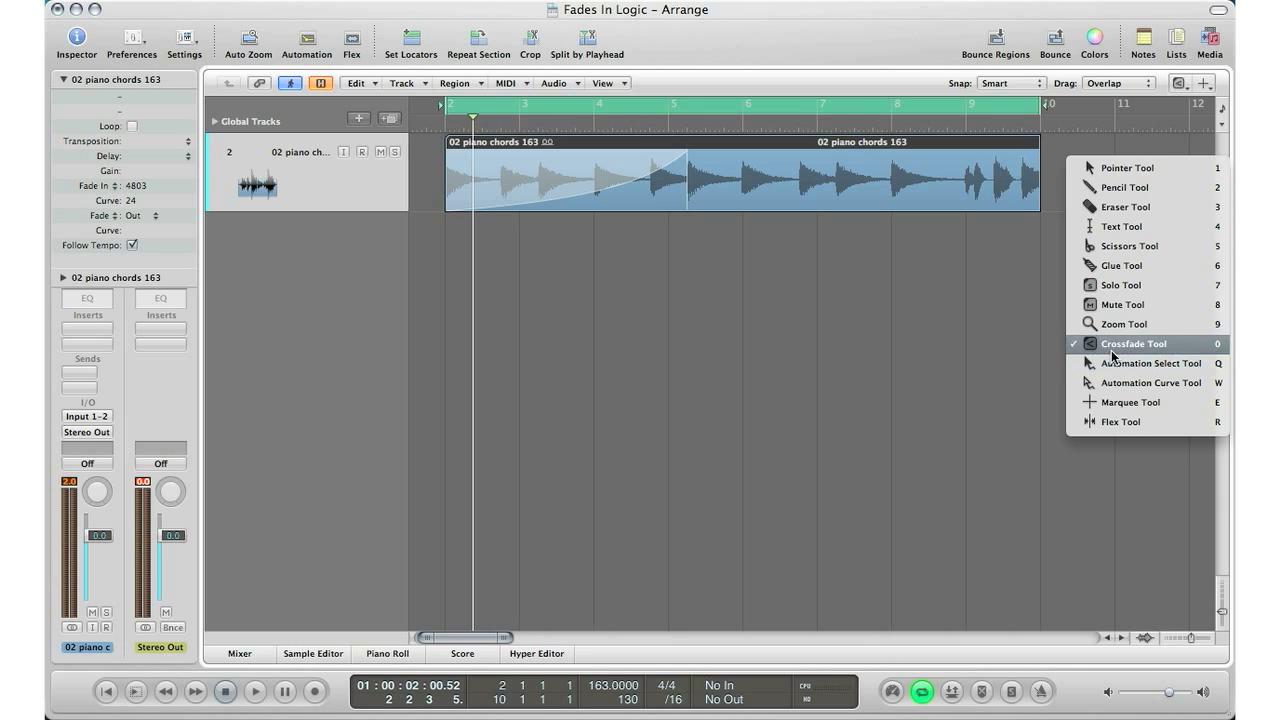
Draw a fade-out over the piano region's last bars, curved to 33 with length 2944
click(1112, 345)
click(1076, 158)
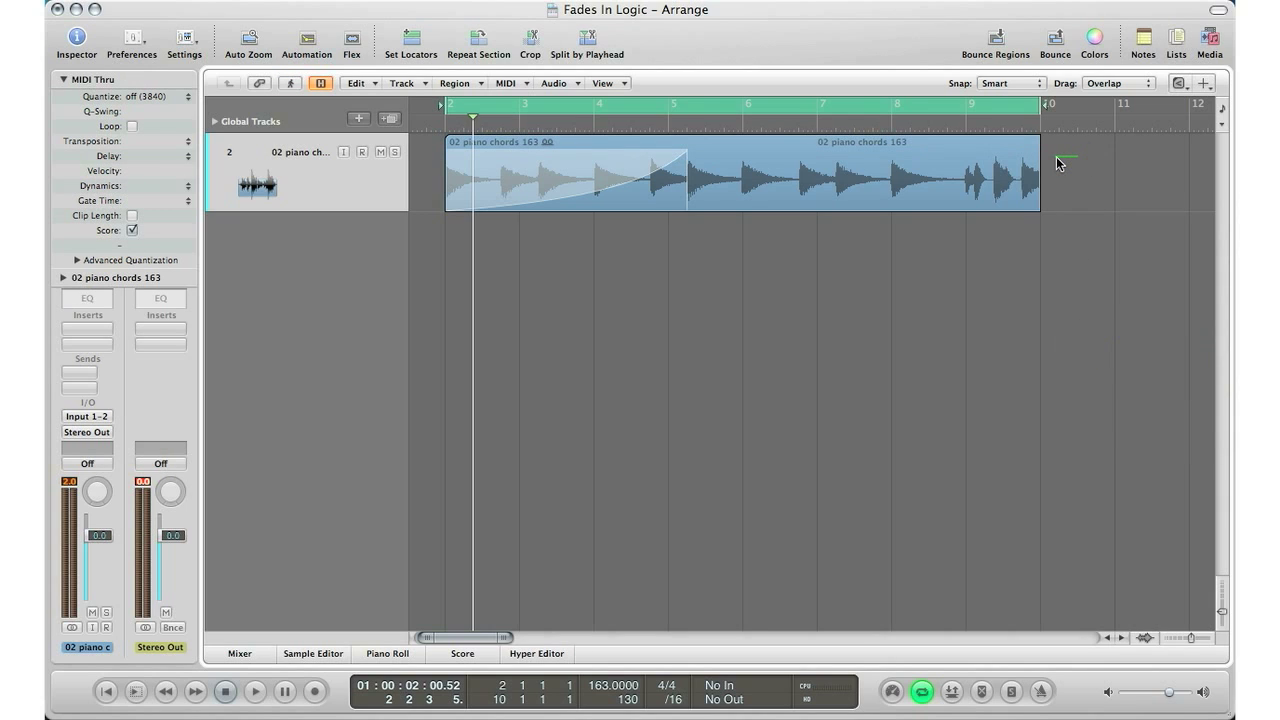
drag(1076, 160, 893, 172)
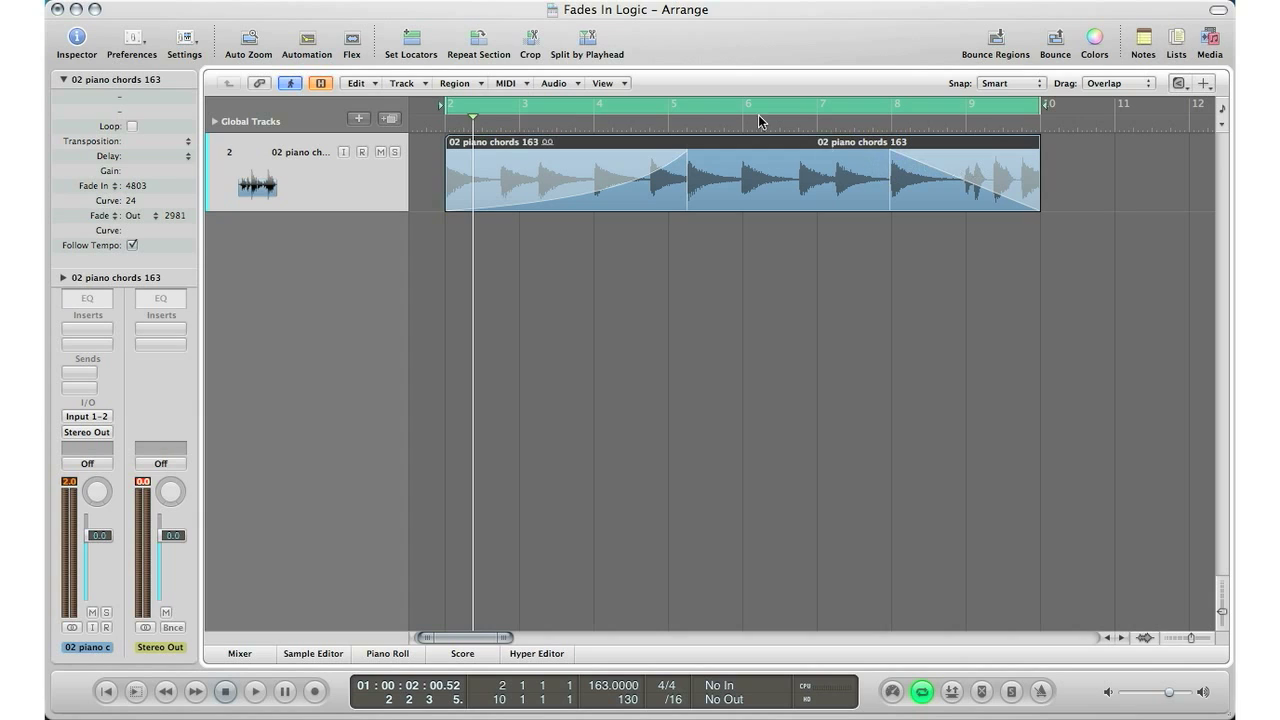
drag(1011, 199, 931, 192)
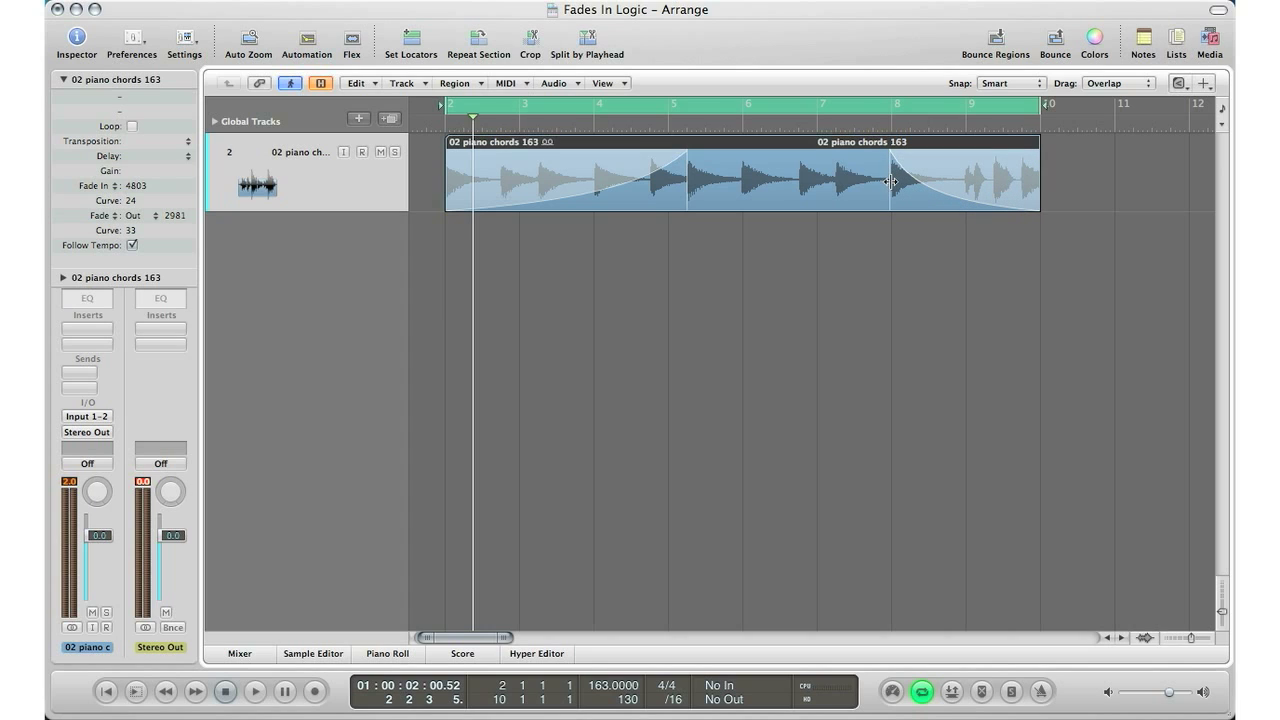
mouse_move(890, 181)
mouse_down()
mouse_move(910, 181)
mouse_move(894, 177)
mouse_up()
key(space)
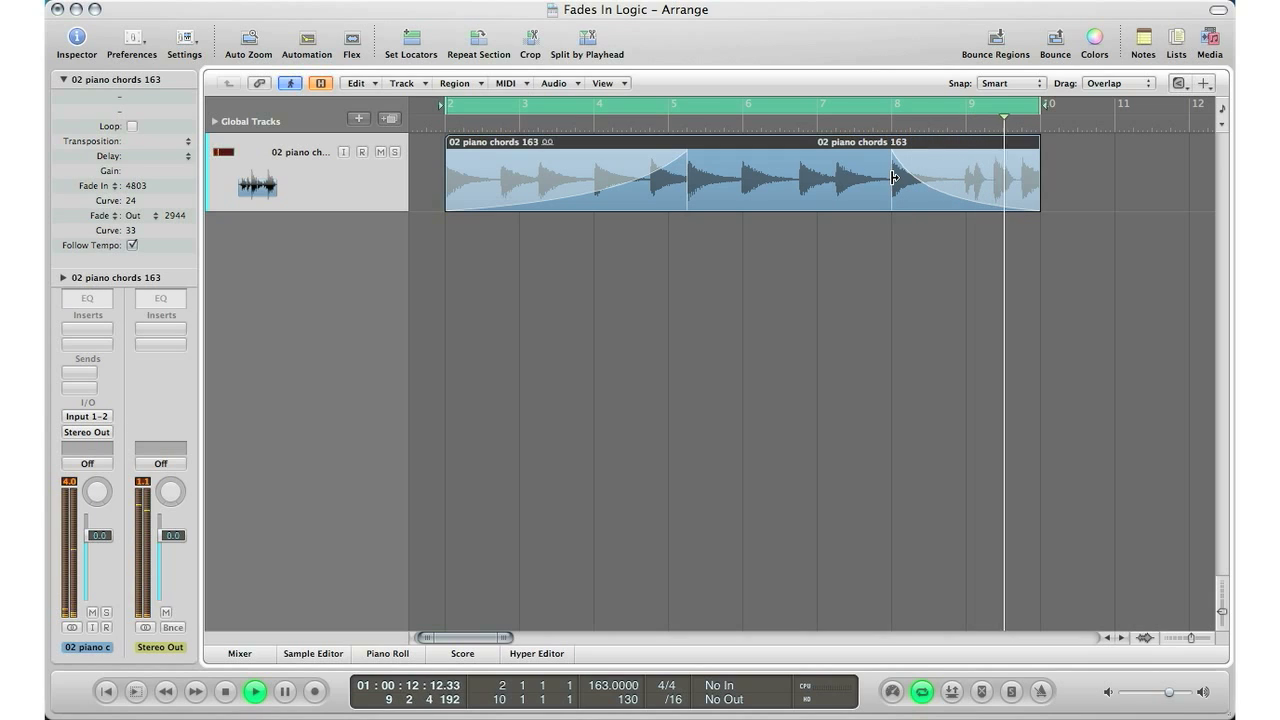
key(space)
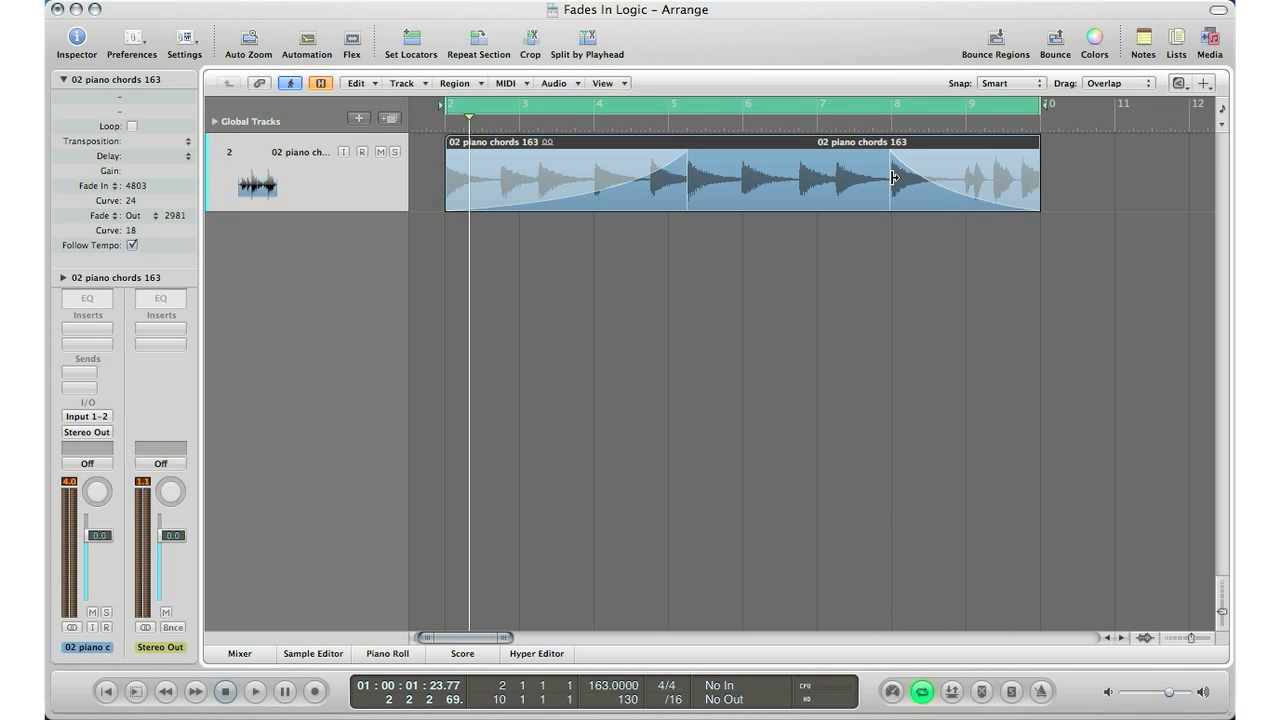
key(super+z)
Undo the remaining piano fade-in, unhide the synth lead track and select its region
key(super+z)
key(super+z)
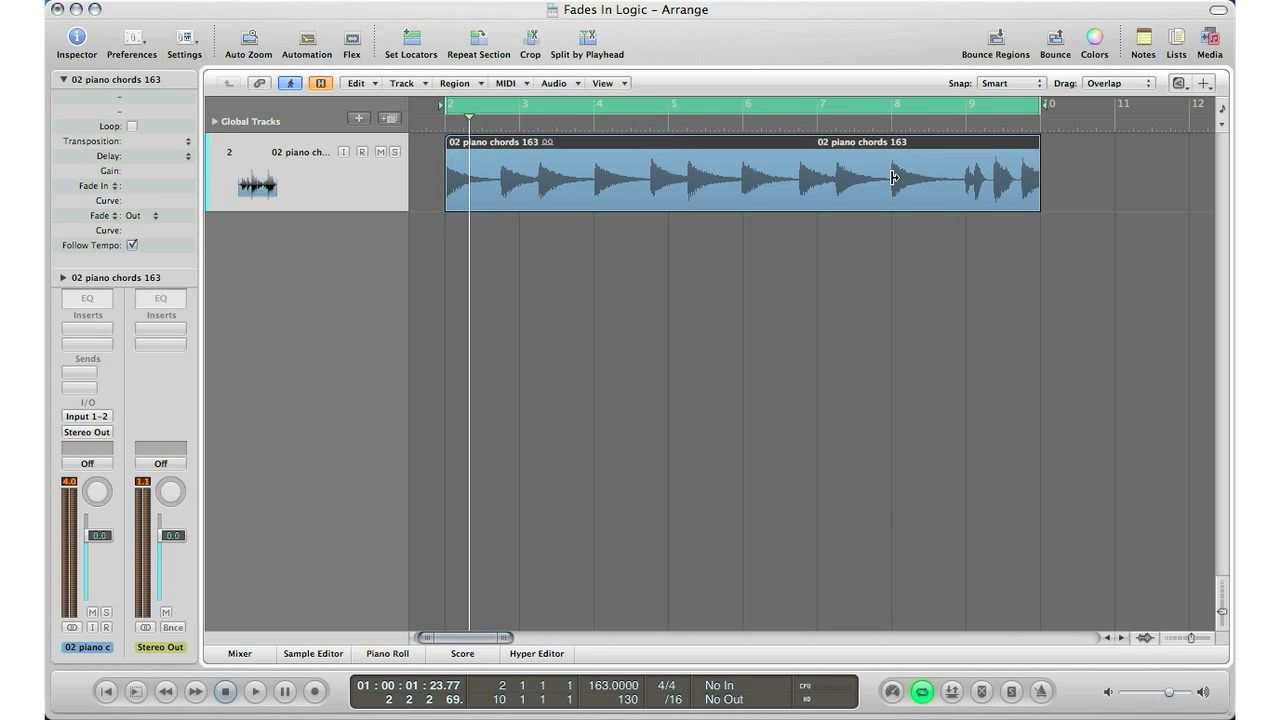
key(super+z)
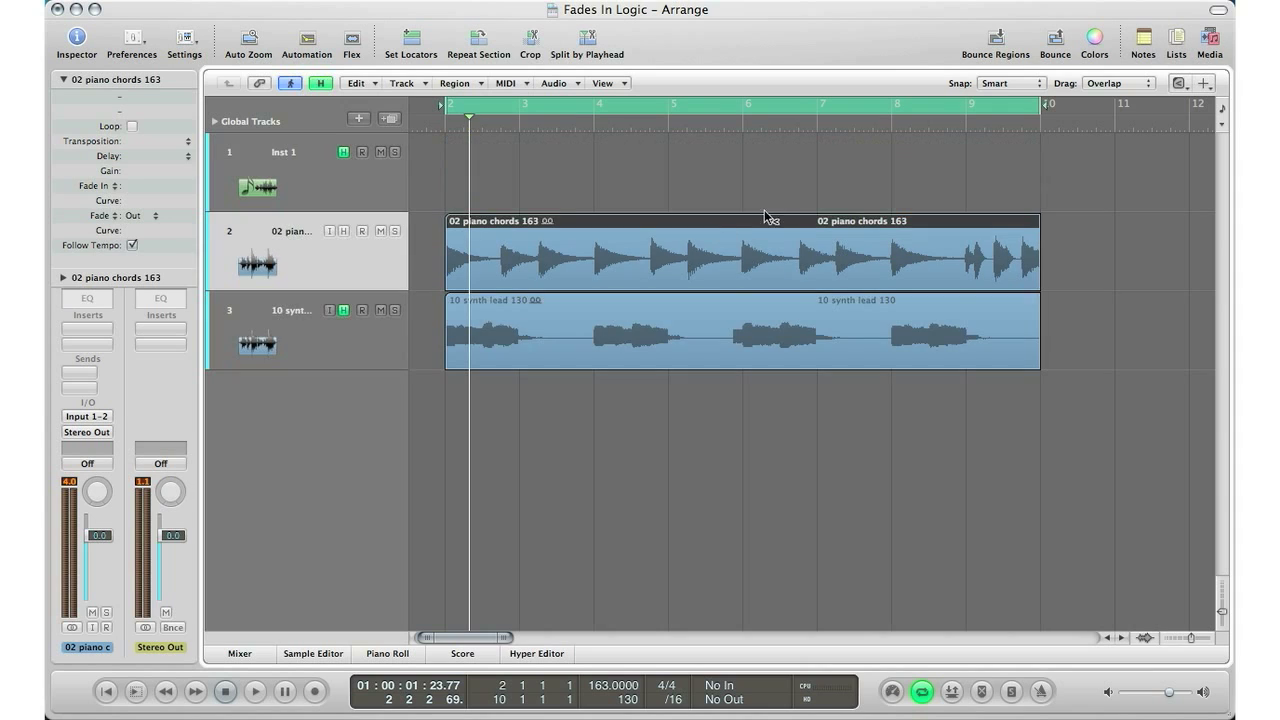
click(343, 310)
click(487, 325)
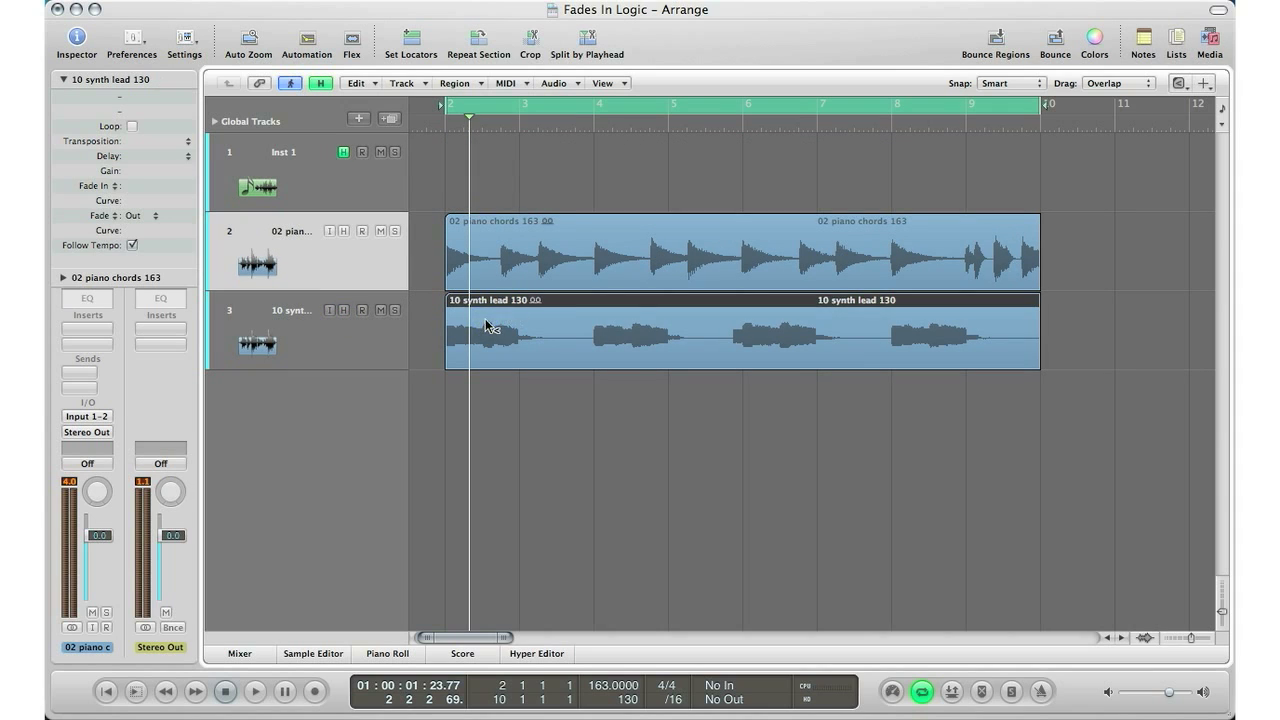
Move '10 synth lead 130' onto the piano track at bar 10 and turn off Cycle
key(Escape)
click(487, 322)
drag(487, 325, 1078, 219)
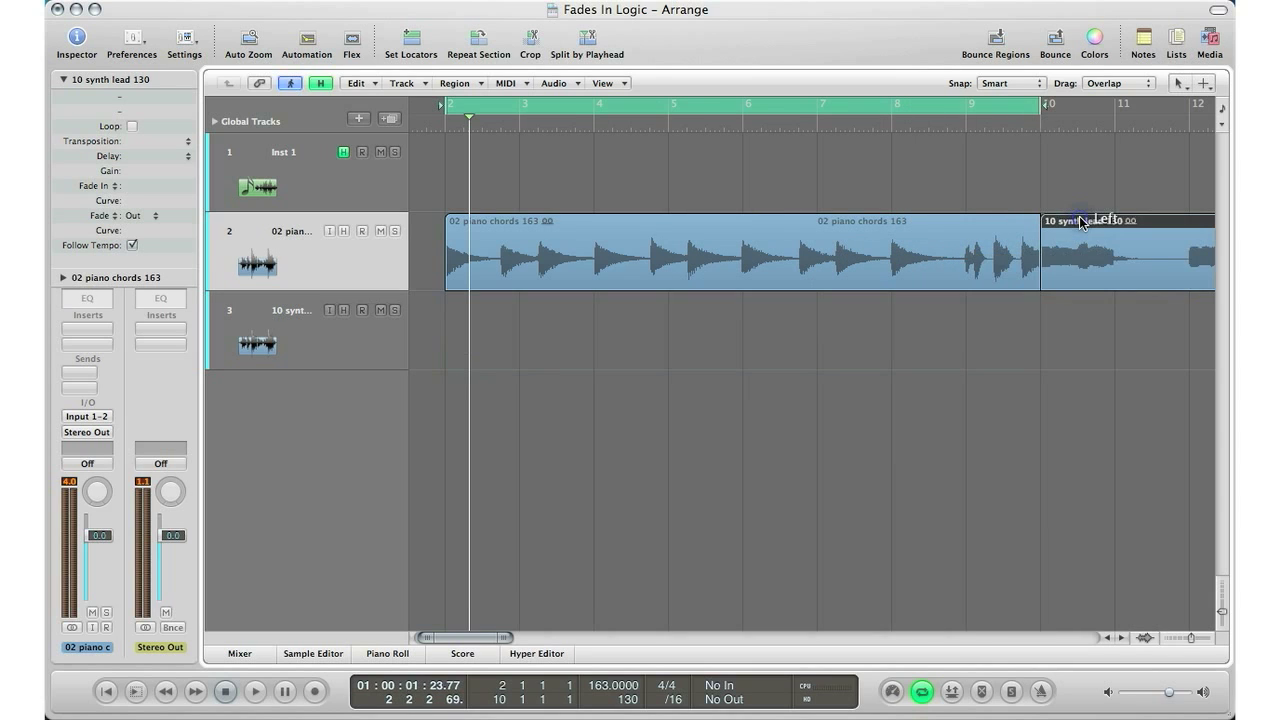
key(ctrl+Left)
key(ctrl+Left)
key(ctrl+Left)
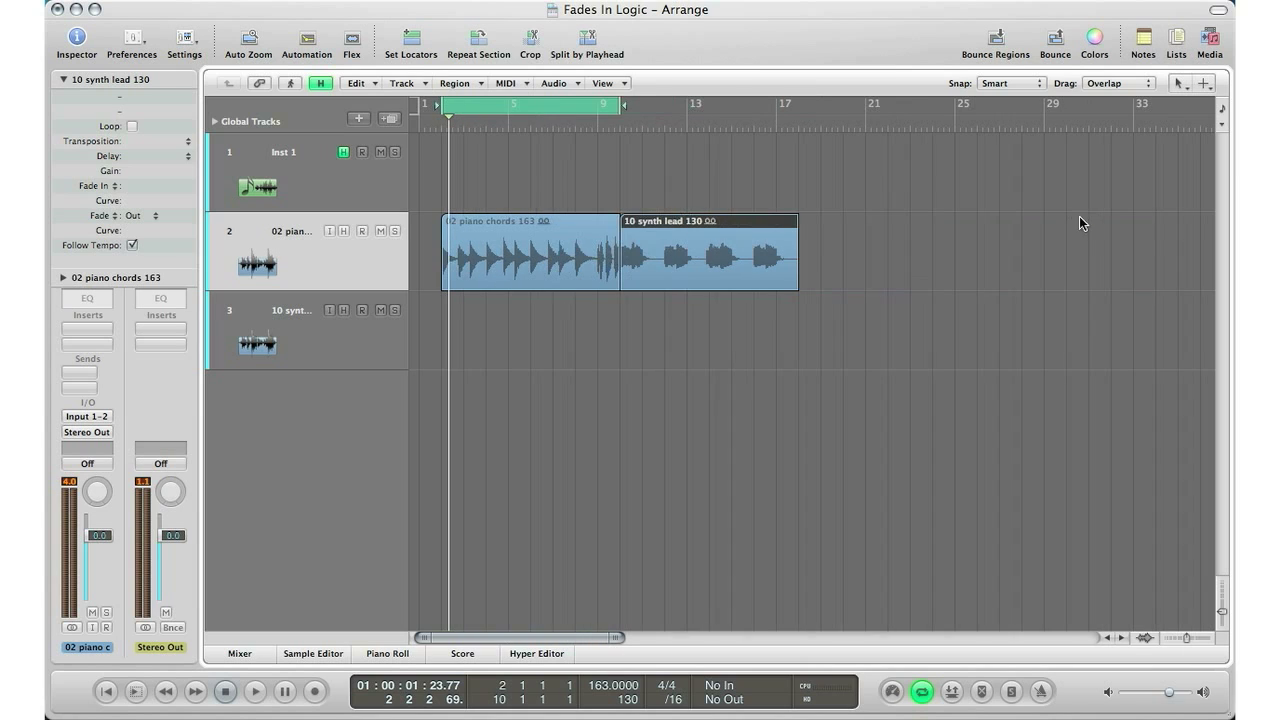
click(586, 106)
Crossfade the piano chords end into '10 synth lead 130', widening it in both directions
key(Escape)
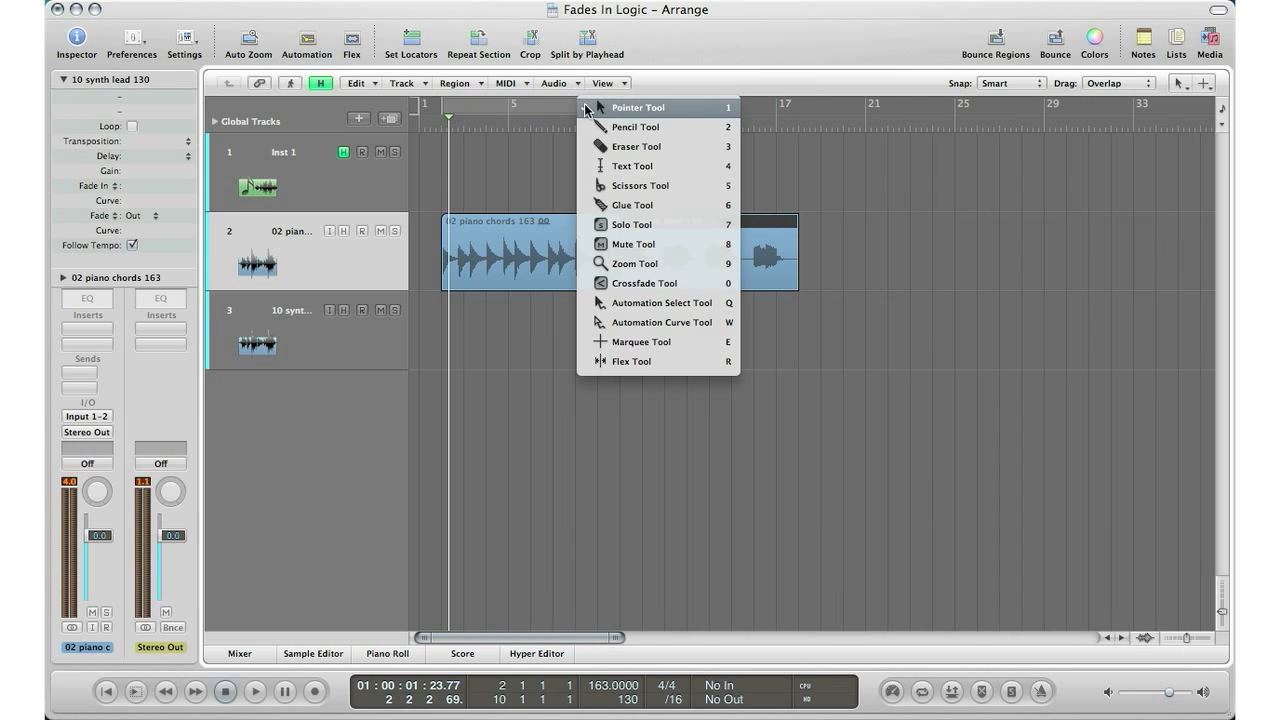
click(665, 283)
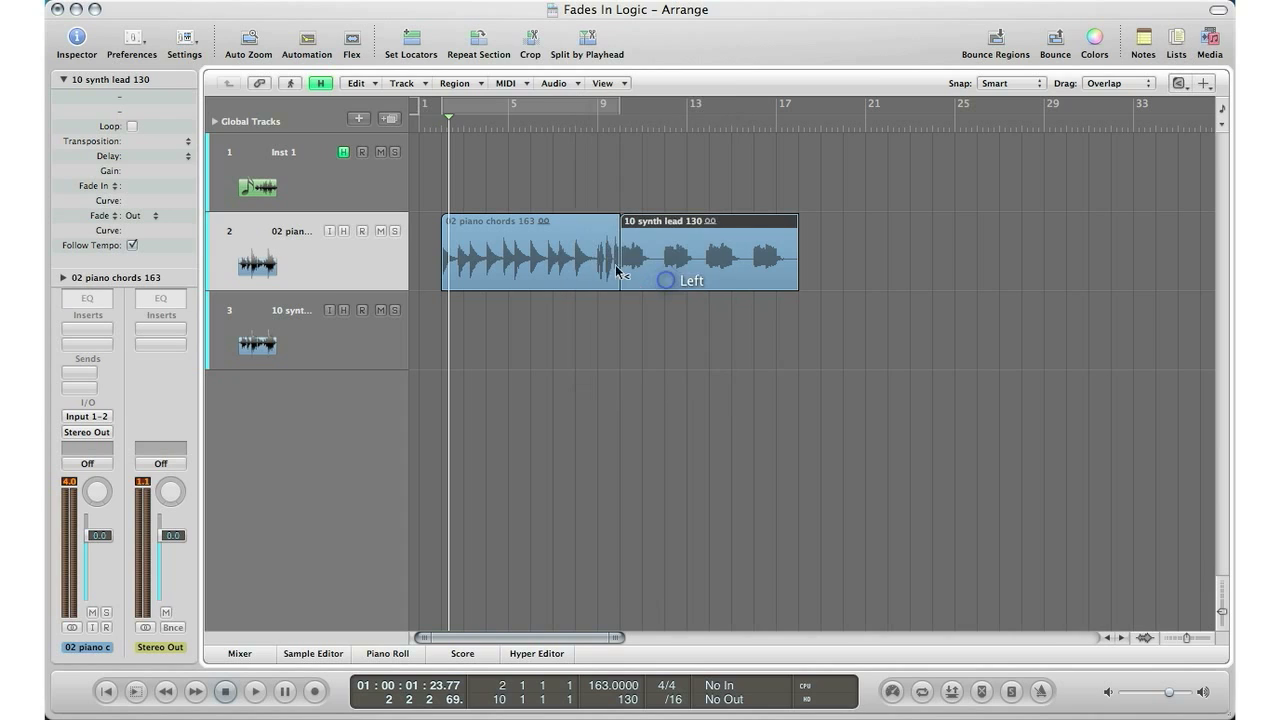
drag(606, 268, 632, 263)
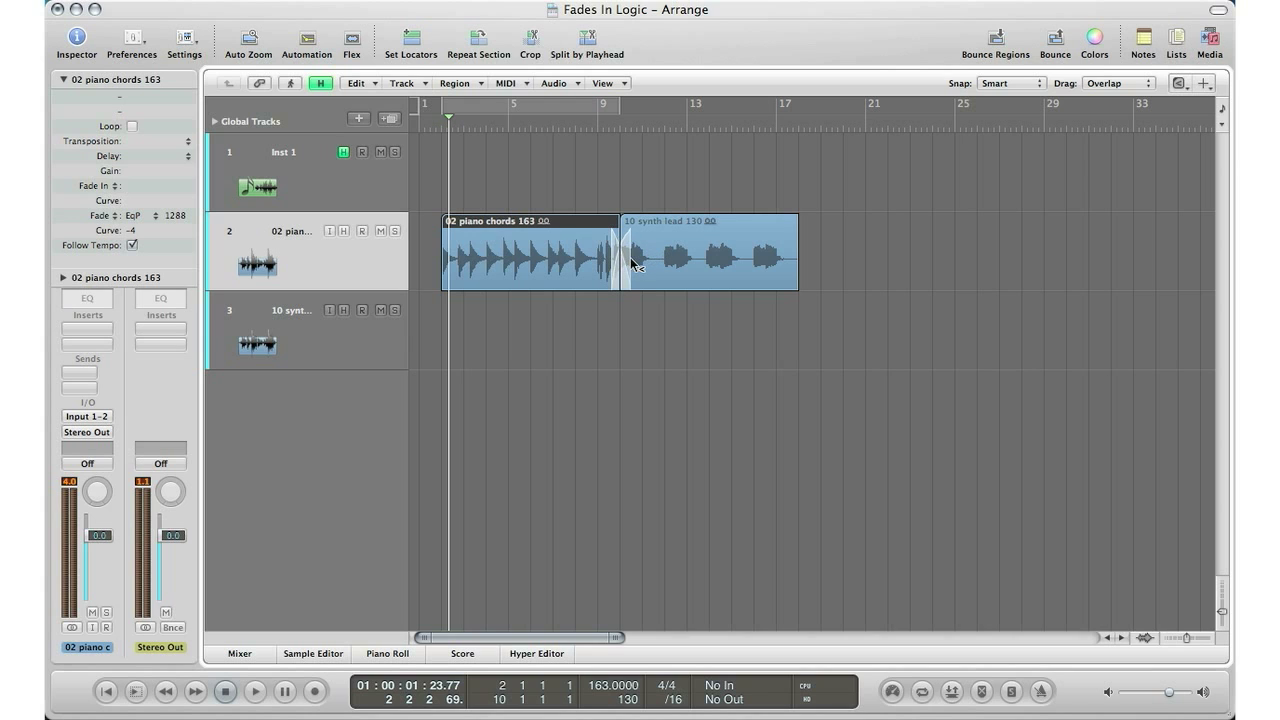
key(z)
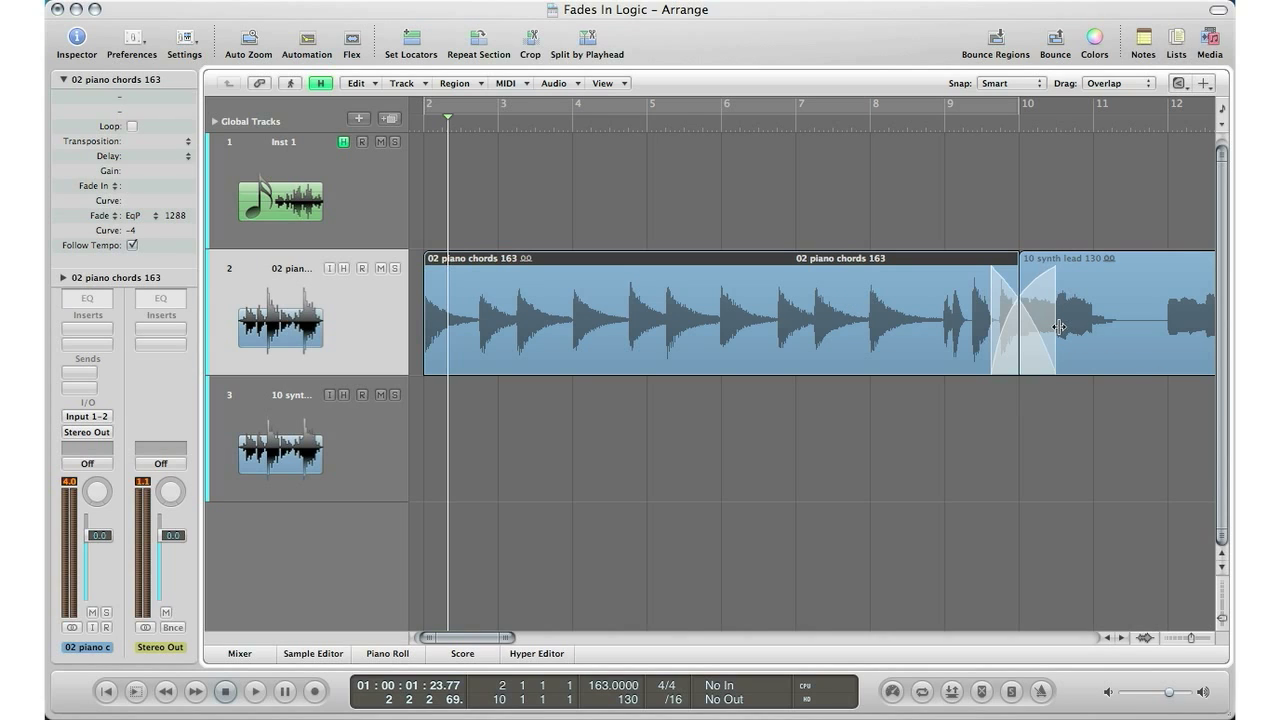
drag(1058, 326, 1066, 320)
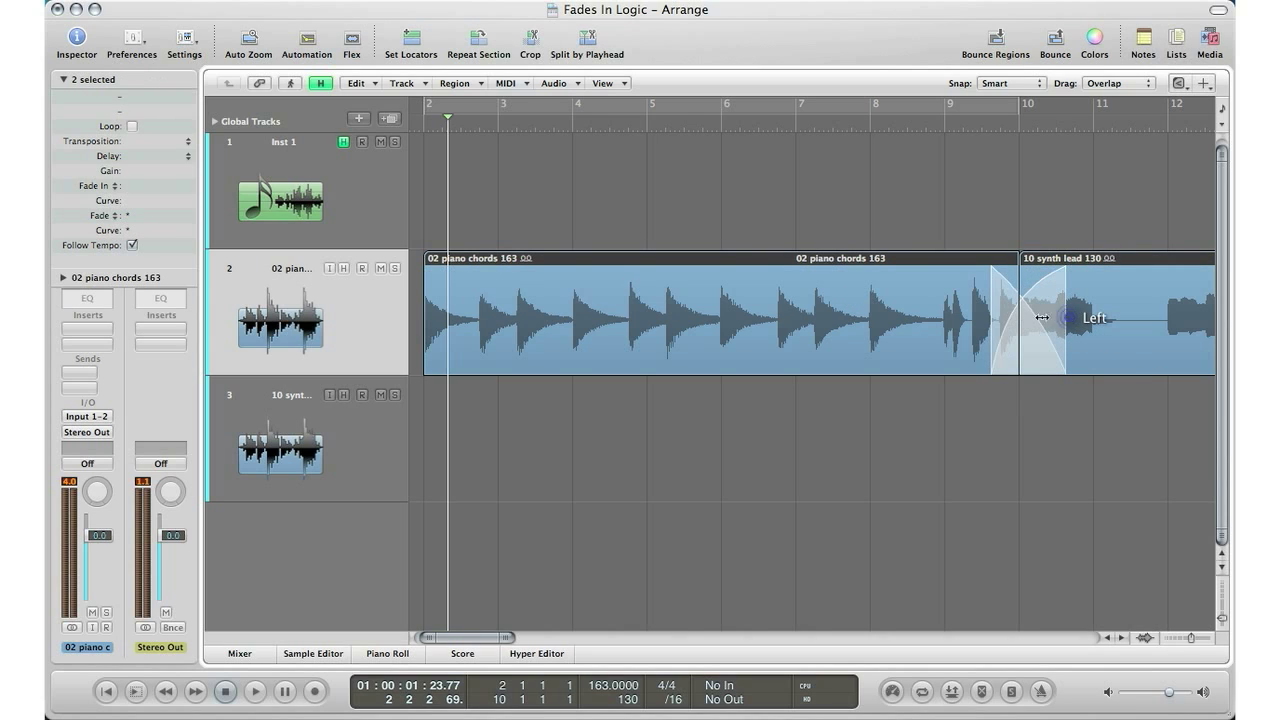
drag(990, 316, 1021, 302)
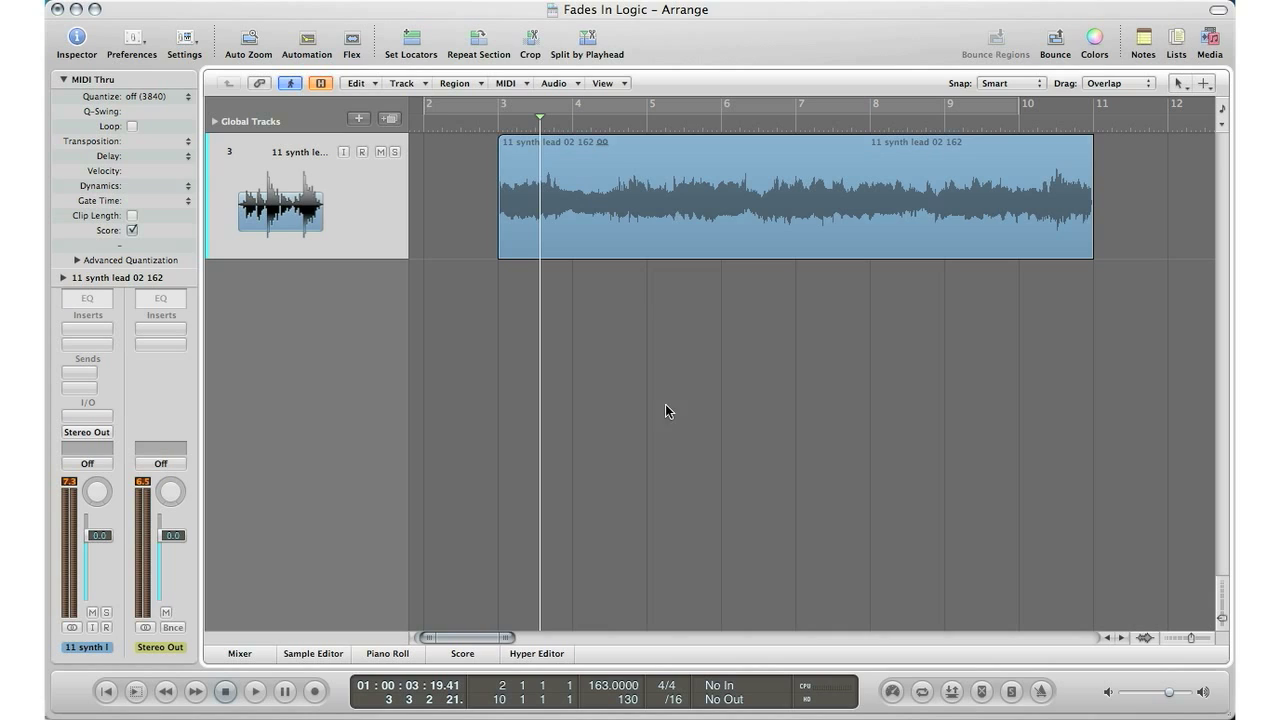
key(Escape)
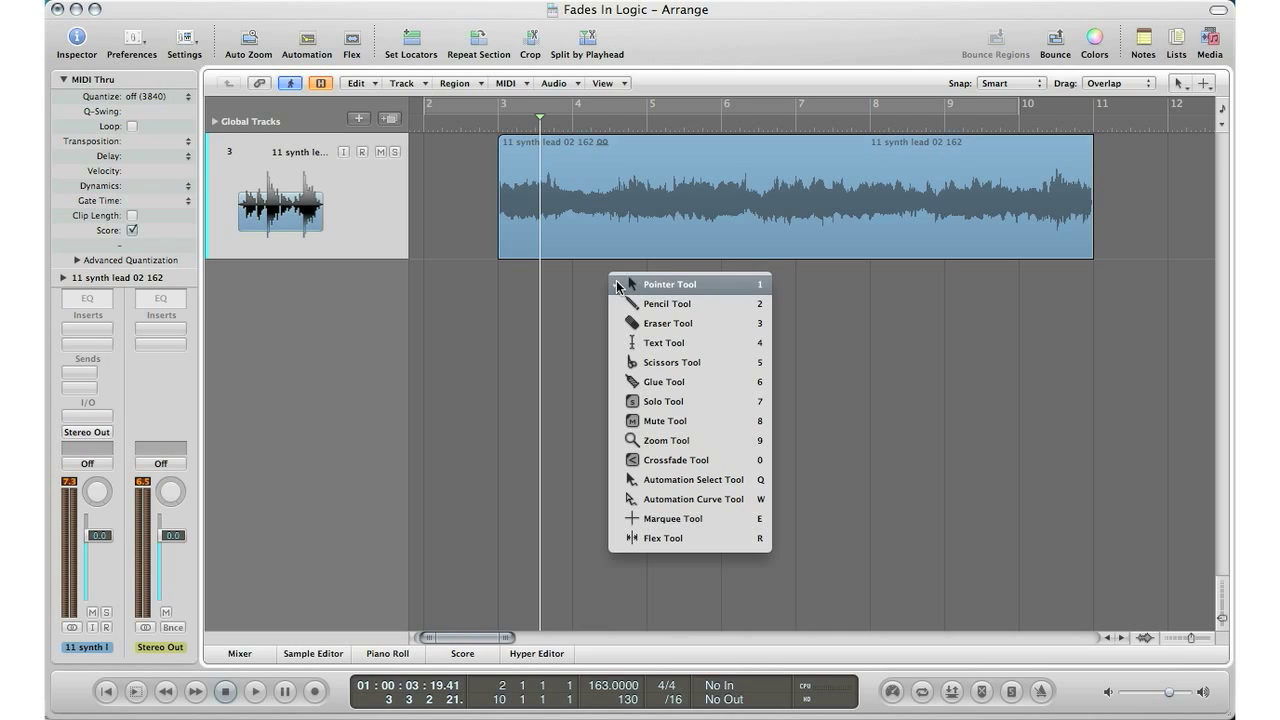
click(570, 314)
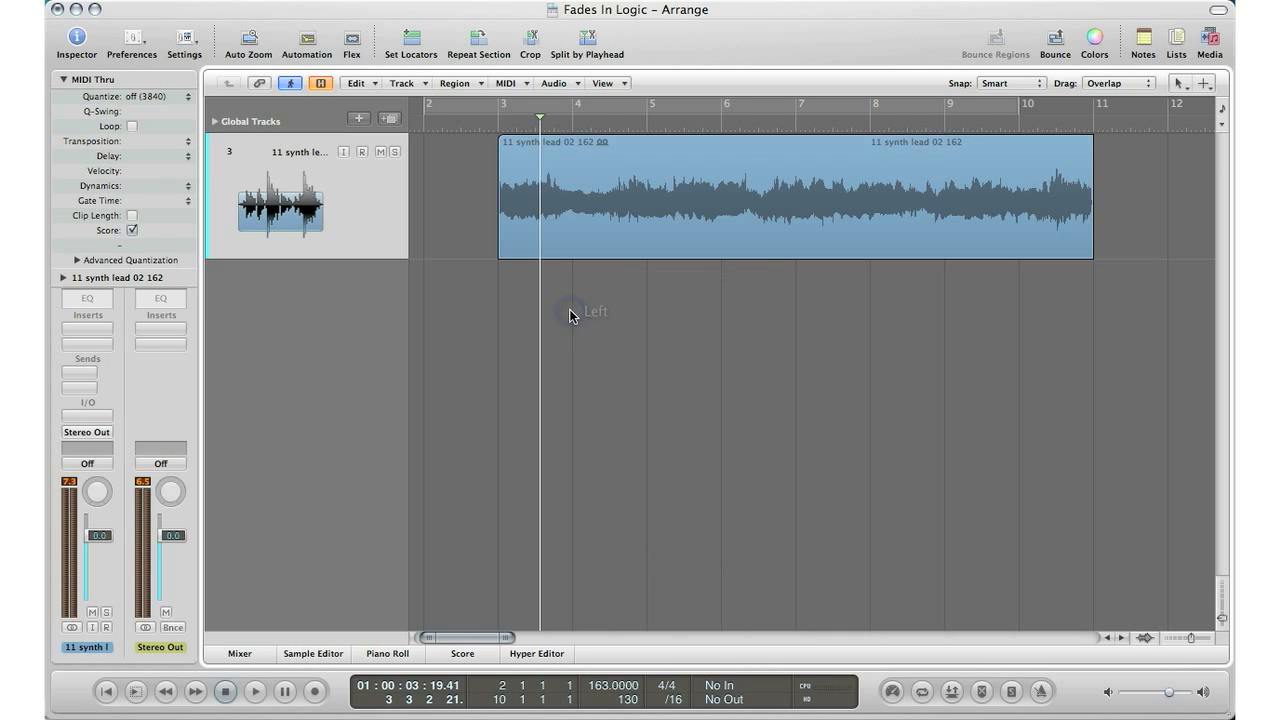
double_click(484, 126)
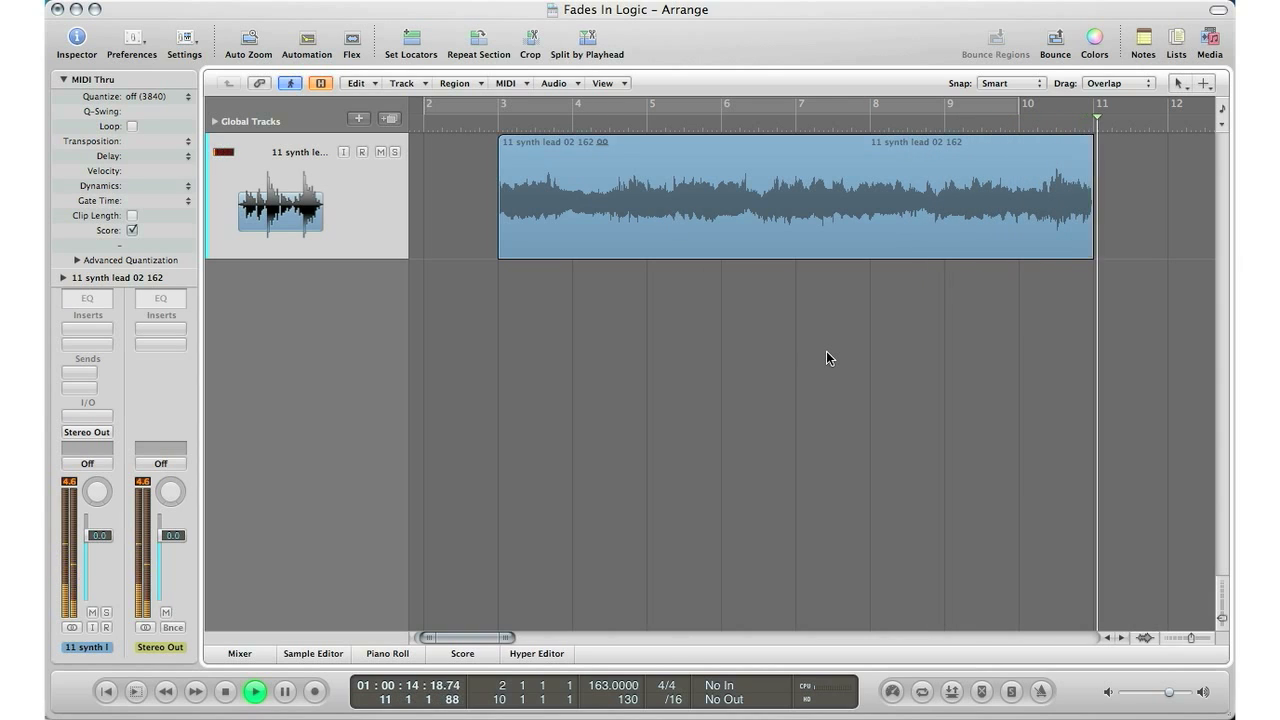
key(space)
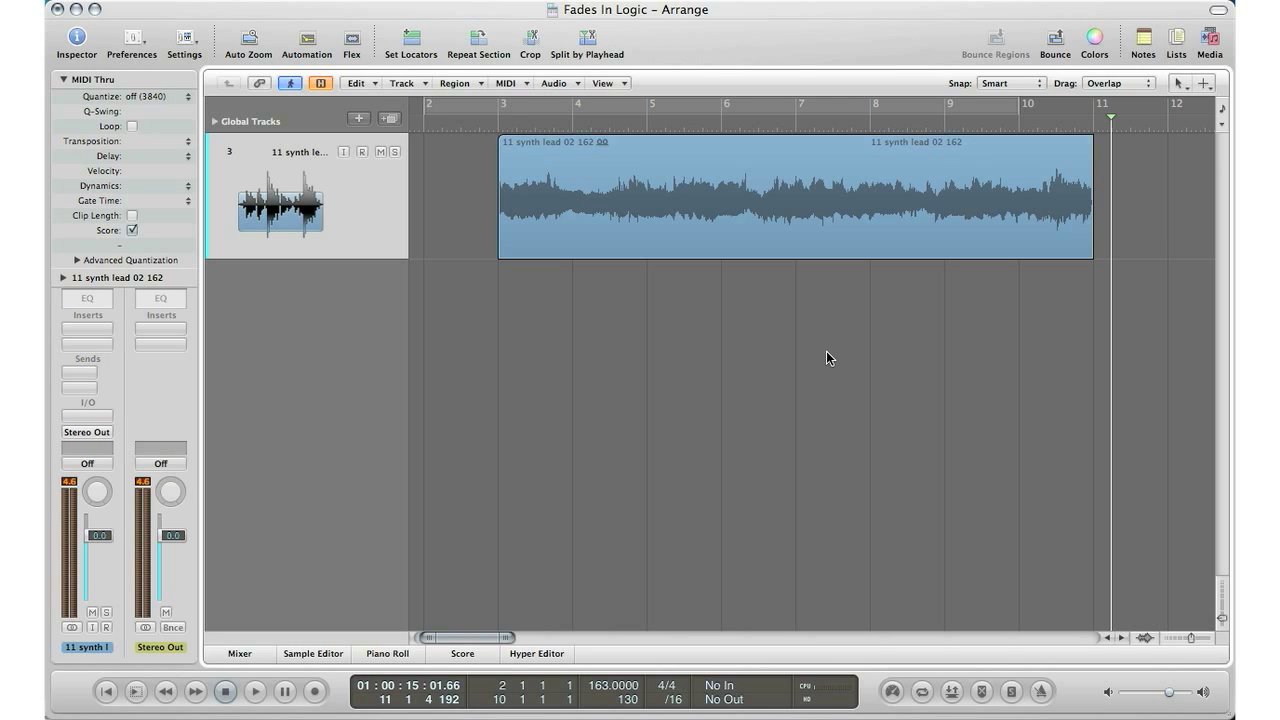
Choose the Scissors tool to get ready to split '11 synth lead 02 162'
key(Escape)
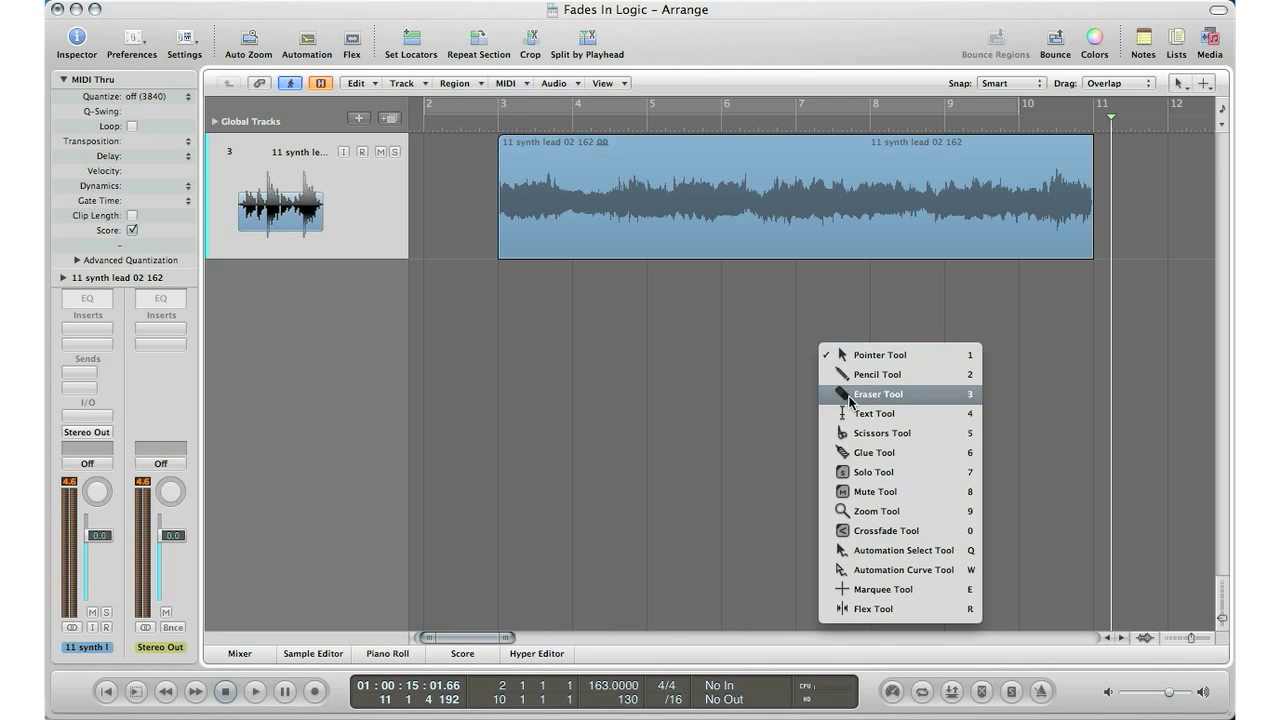
click(872, 442)
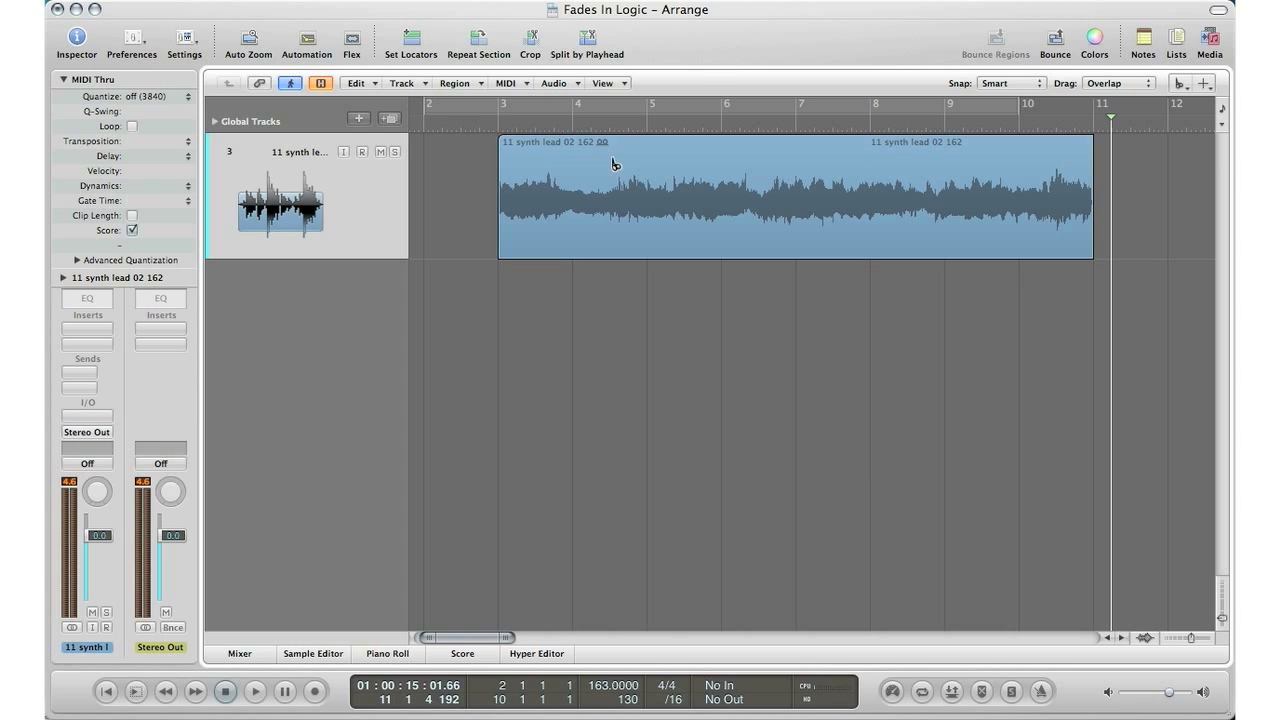
Cut a small sliver out of the synth loop just after bar 5 and delete it
click(648, 191)
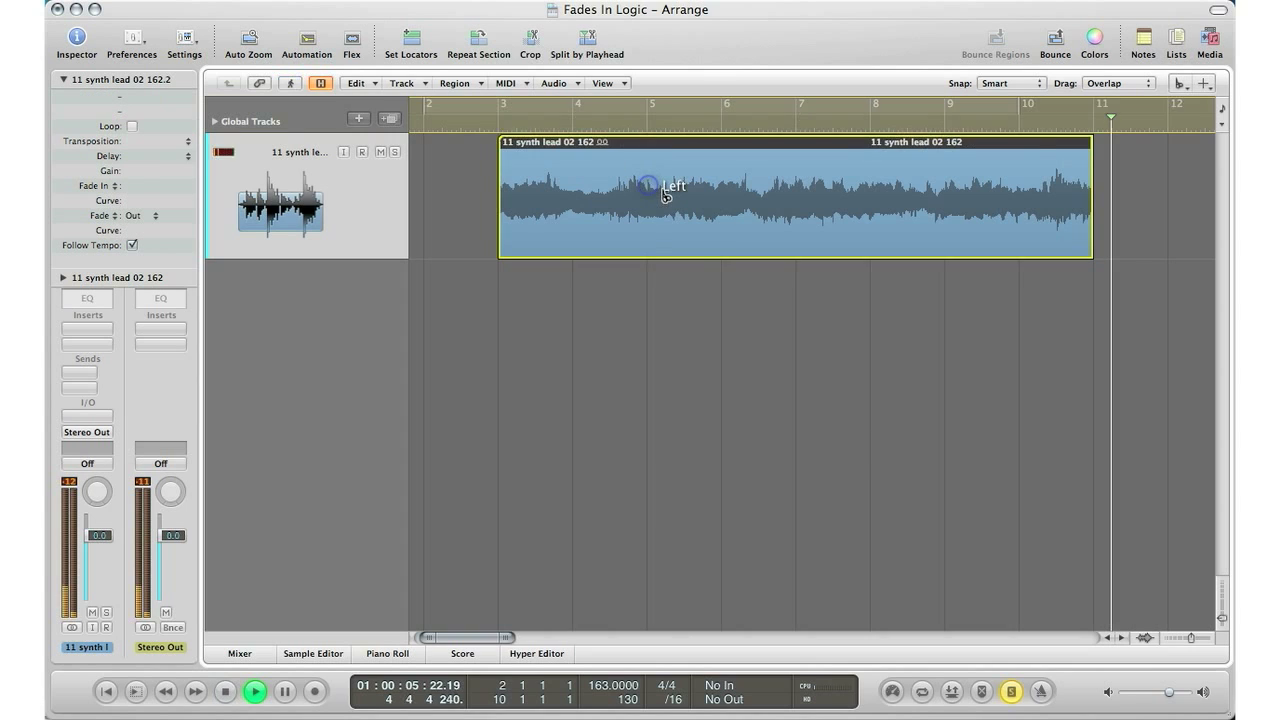
click(666, 194)
key(Escape)
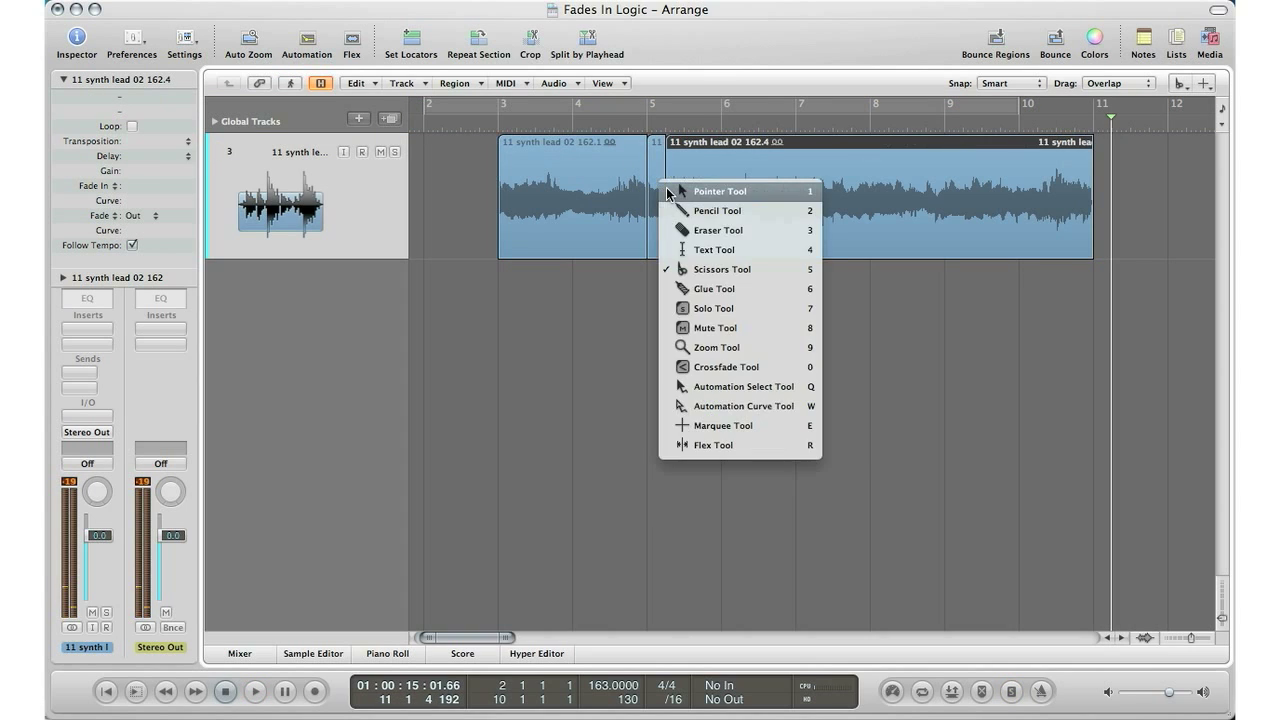
click(664, 189)
click(658, 190)
key(Delete)
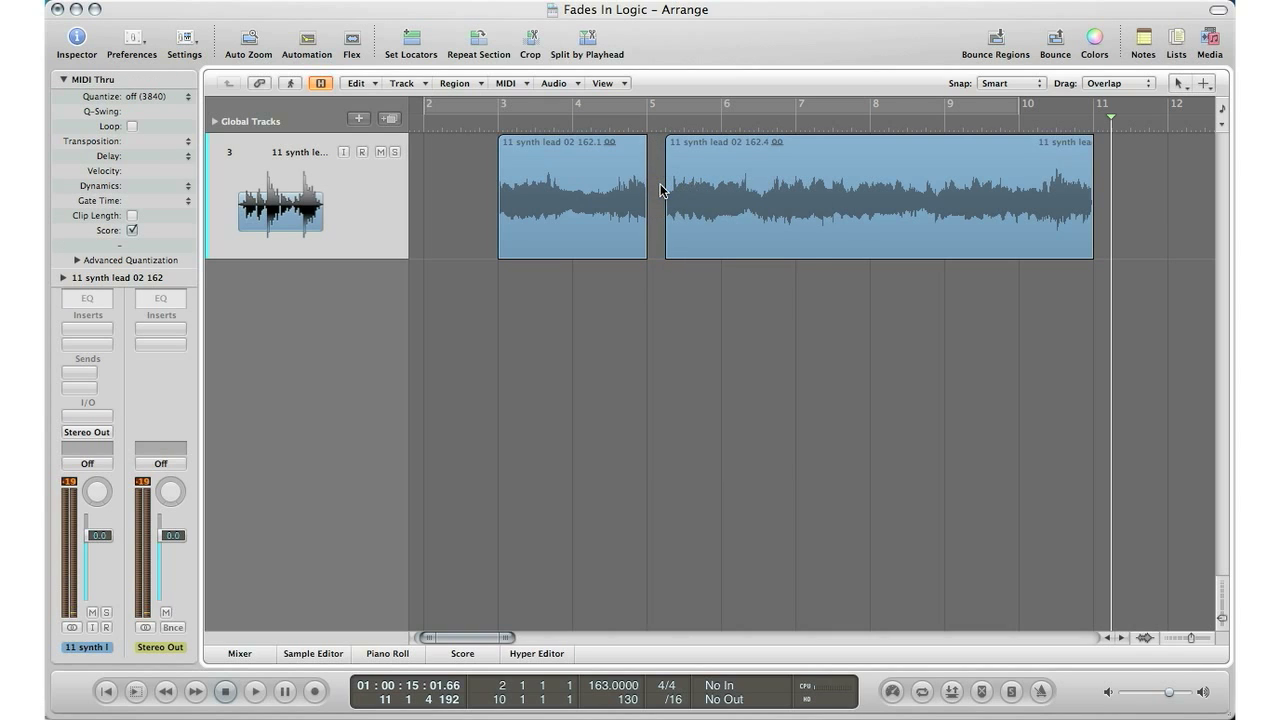
Cut and delete a second sliver between about bar 6.3 and 6.7, then return the playhead before bar 3
key(Escape)
key(a)
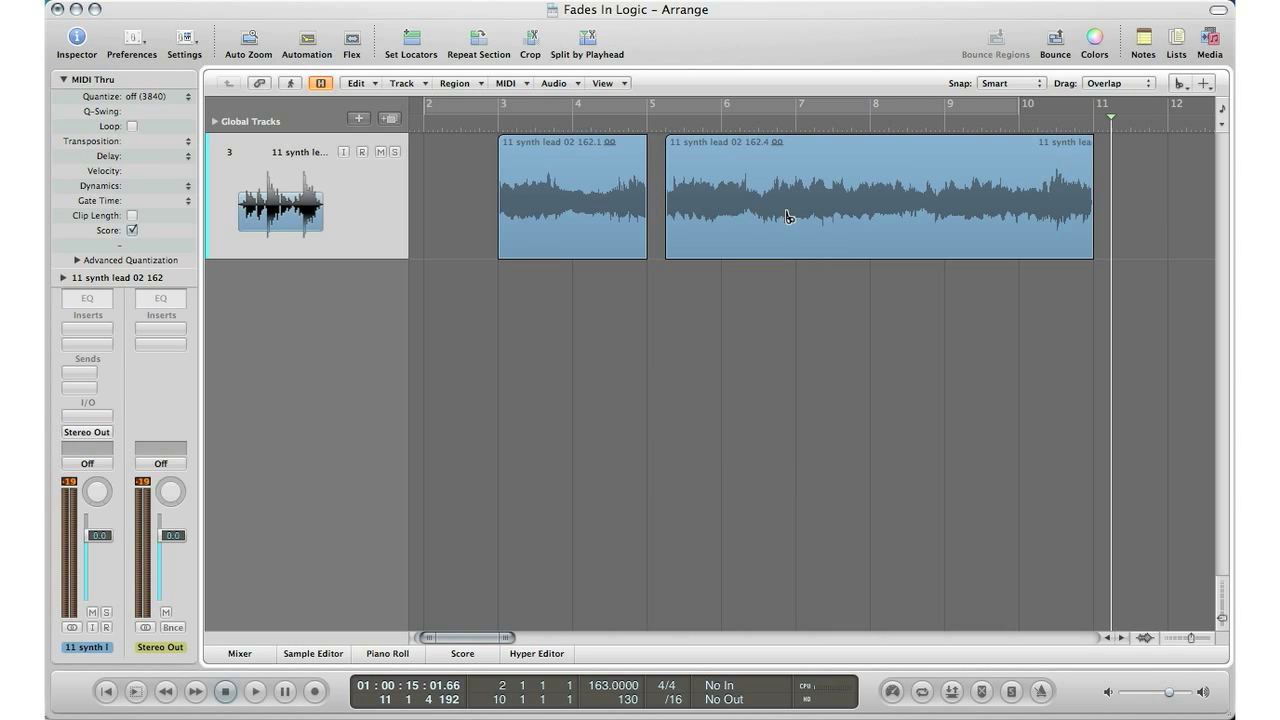
click(749, 210)
click(777, 211)
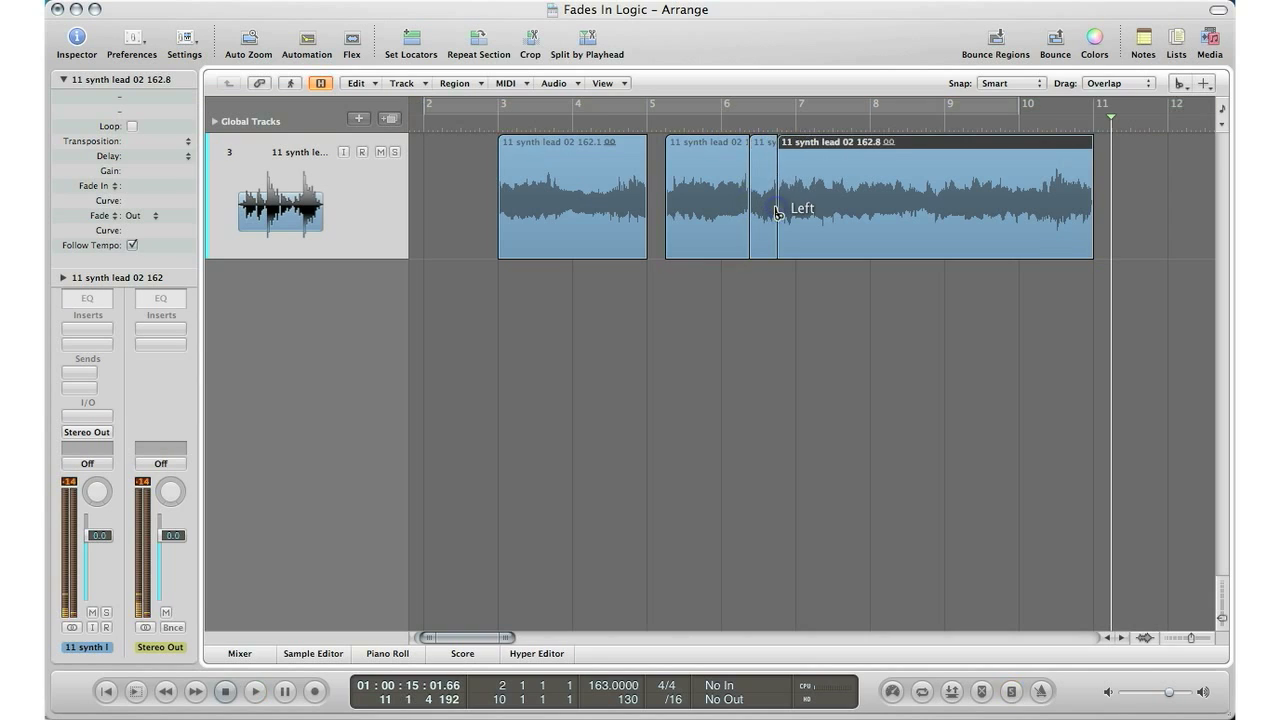
key(Escape)
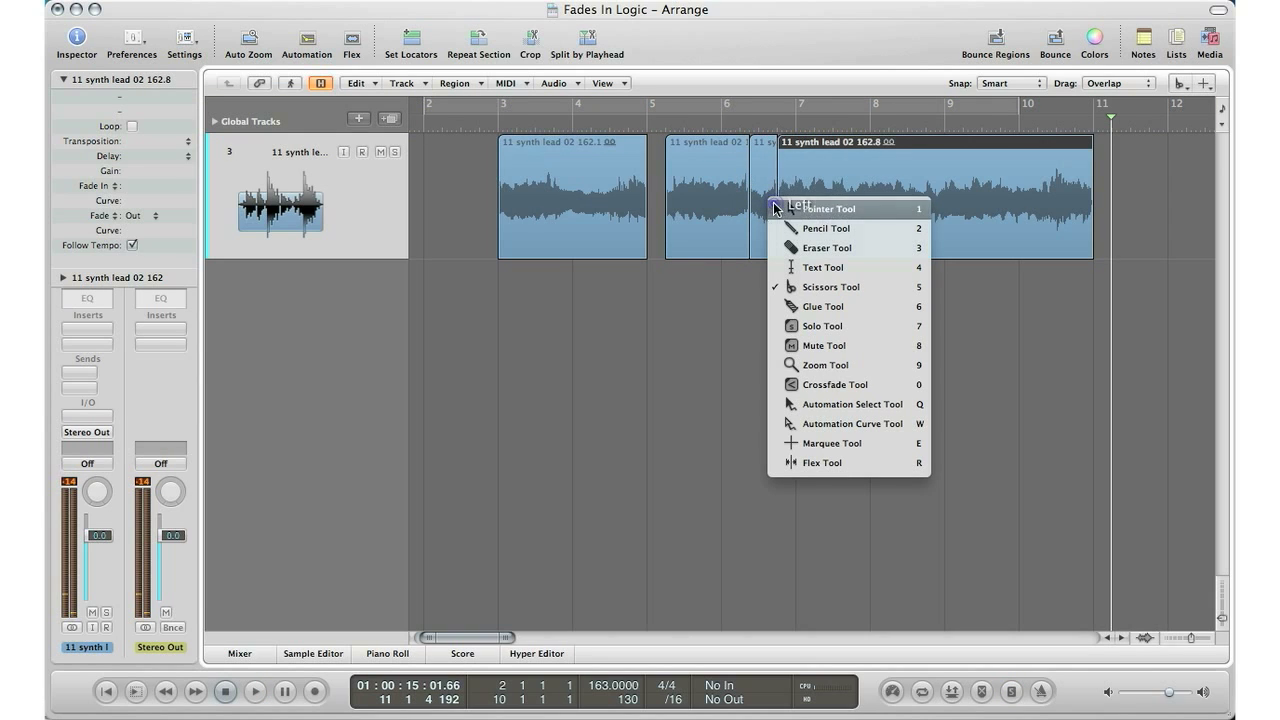
click(770, 208)
click(768, 201)
key(Delete)
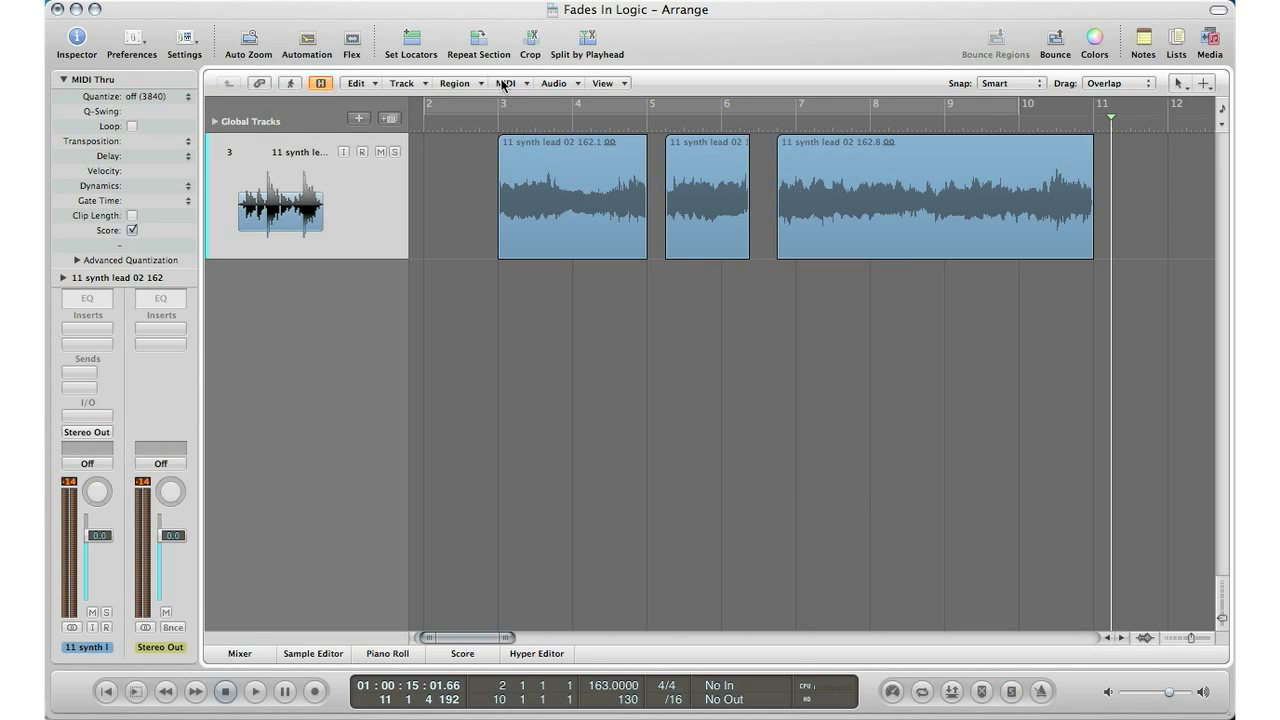
click(494, 123)
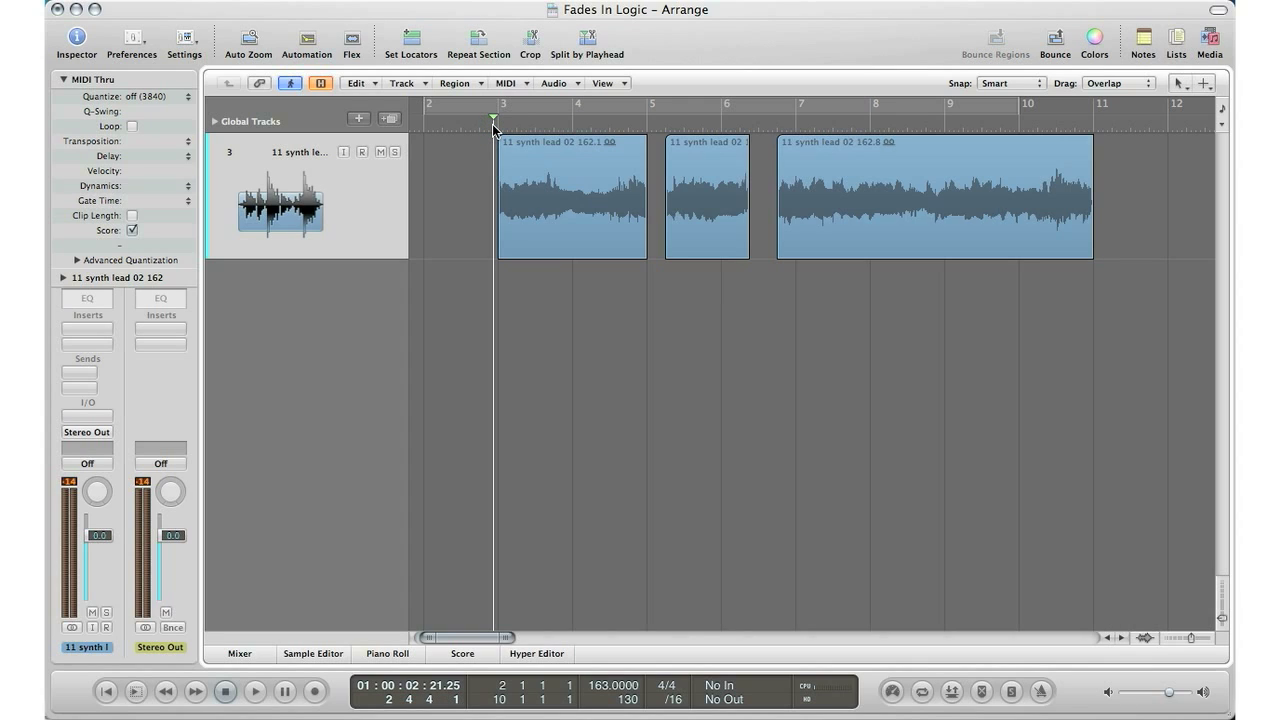
key(space)
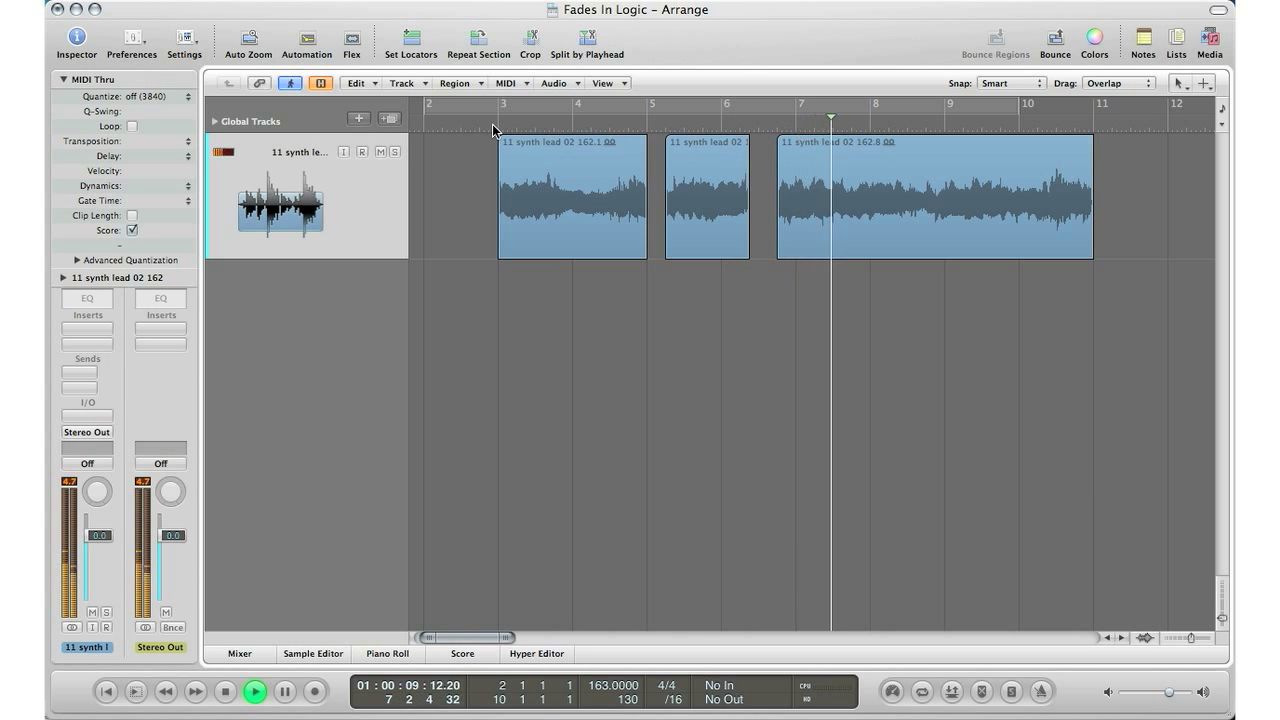
key(space)
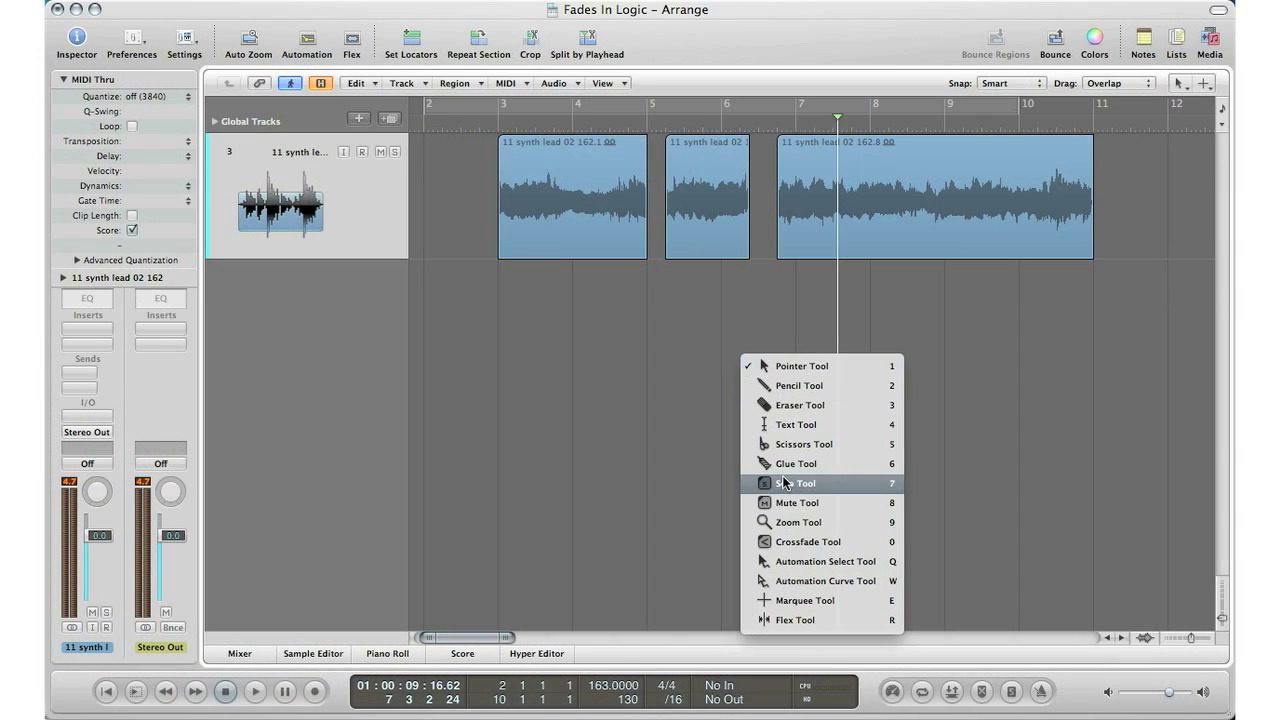
Draw a short fade-out of 92 at the end of the first synth lead piece
click(793, 524)
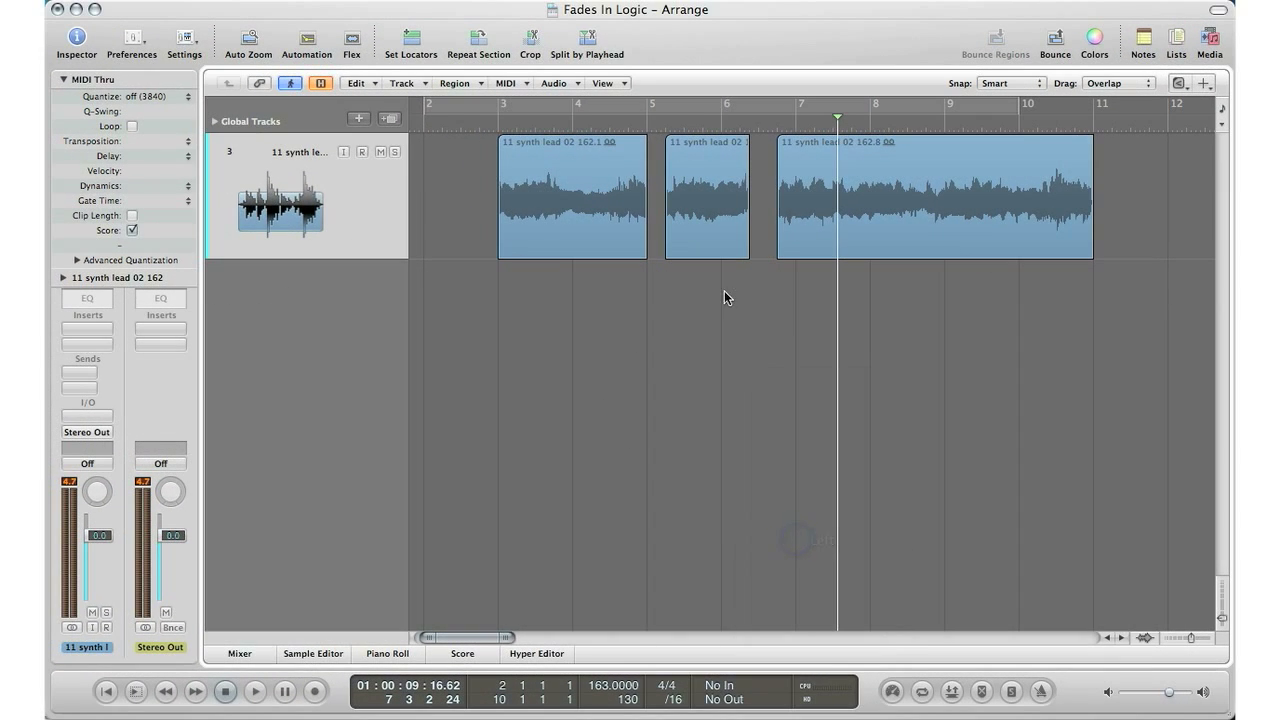
click(647, 196)
drag(646, 200, 642, 203)
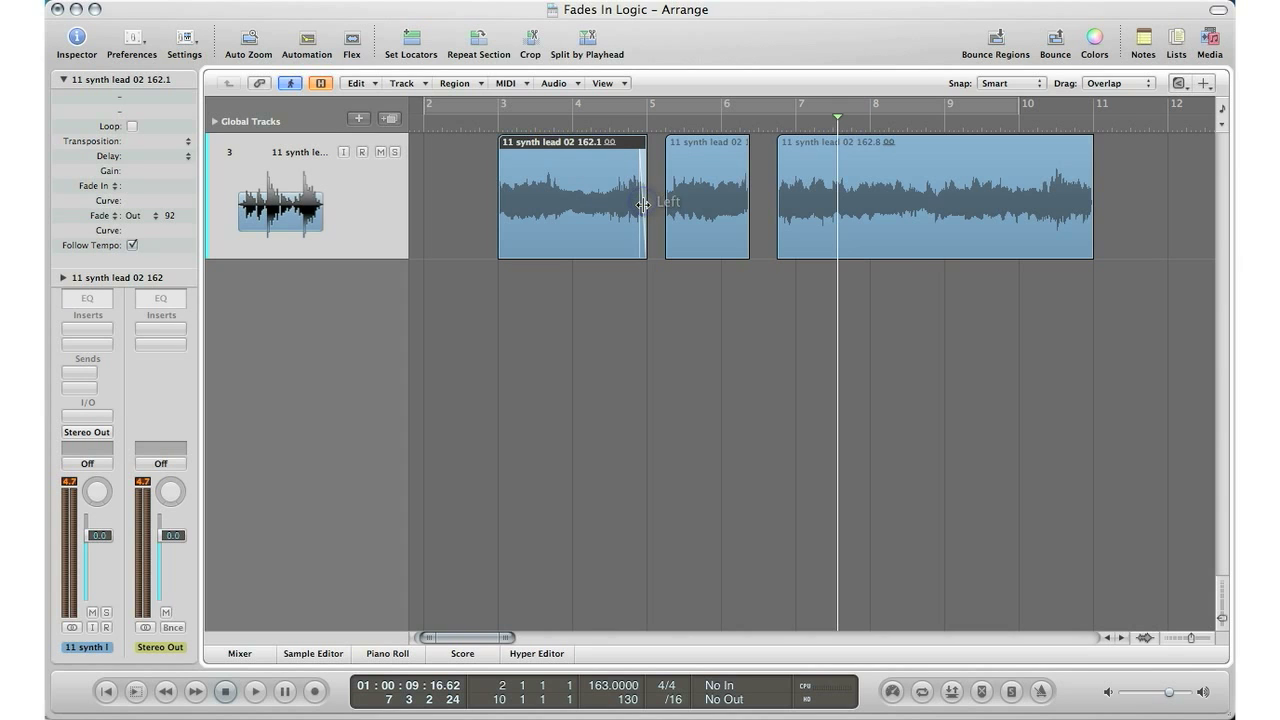
key(ctrl+Right)
key(ctrl+Down)
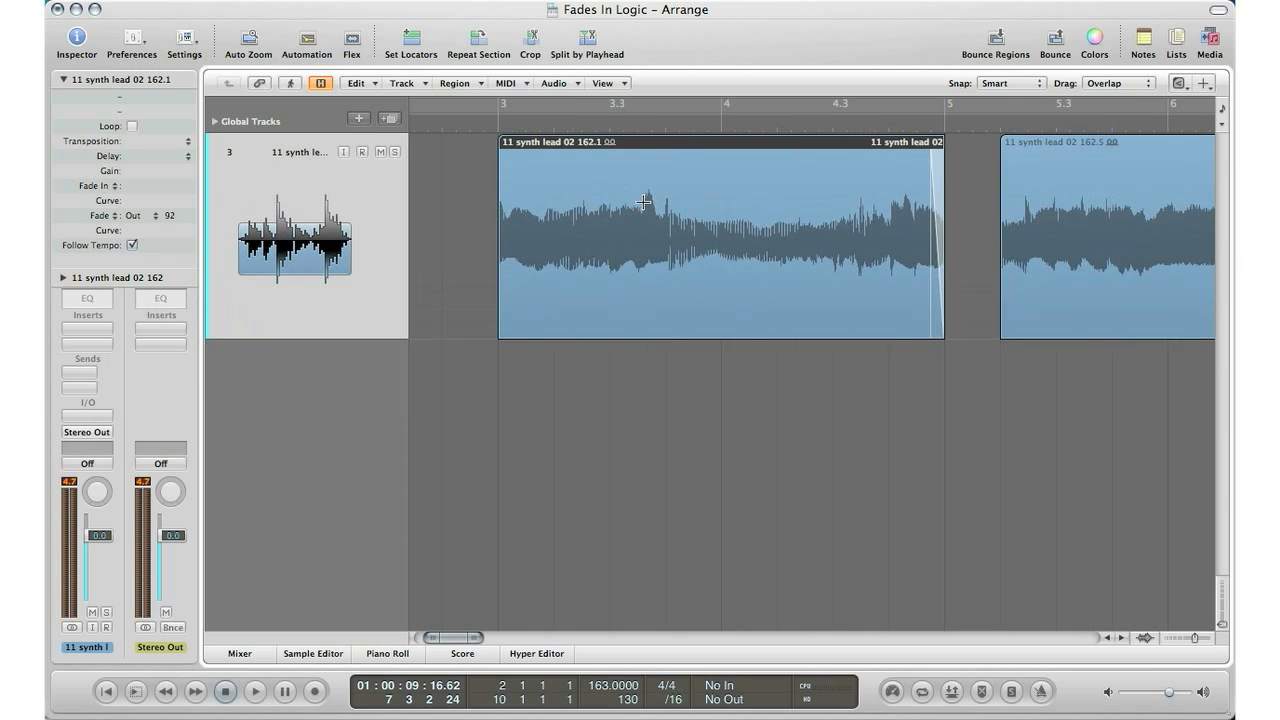
Shorten the first region's fade-out to 61
key(ctrl+Right)
scroll(643, 207, right, 5)
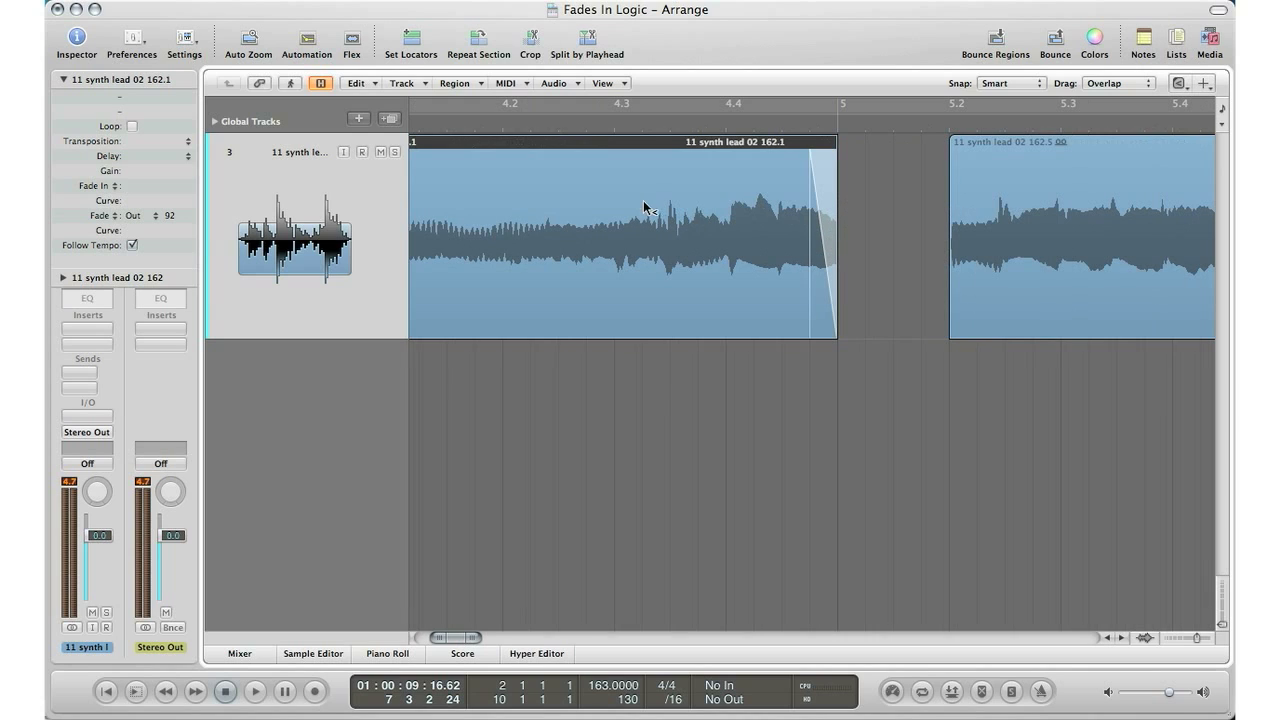
drag(808, 219, 819, 219)
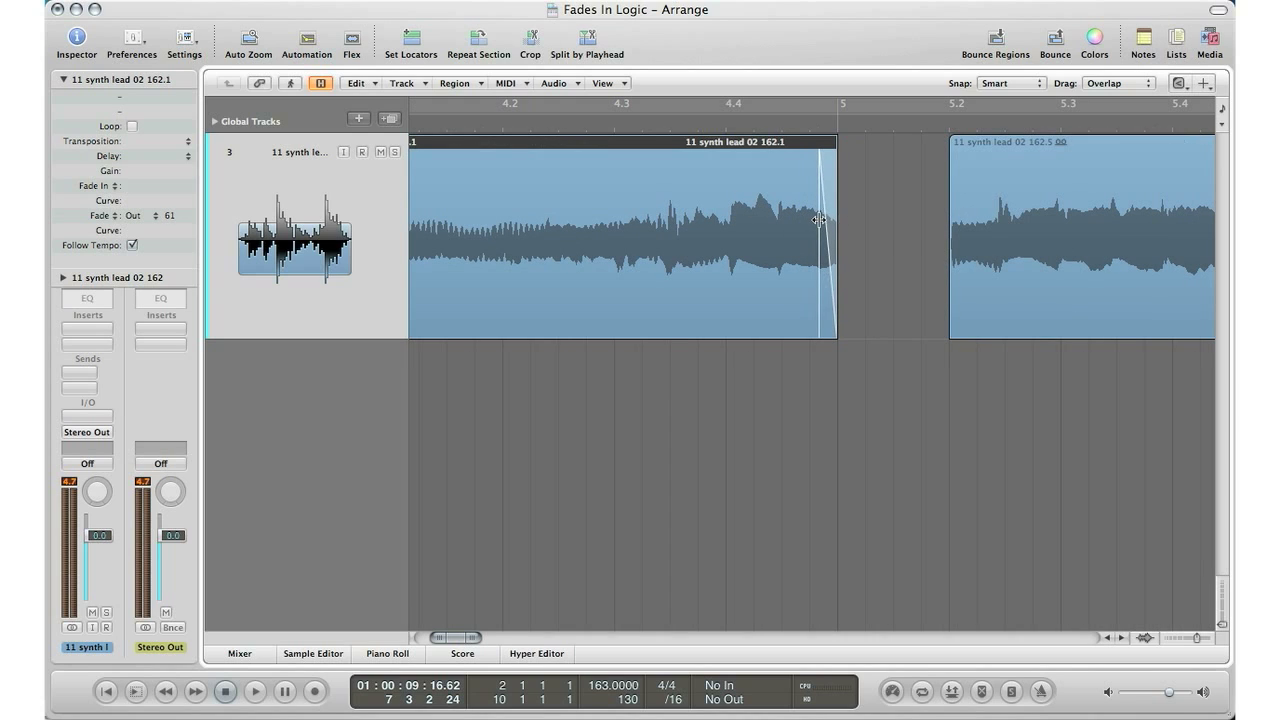
Add short fades to the second synth lead piece, including a fade-out at its end
click(945, 228)
drag(960, 233, 963, 234)
scroll(986, 234, right, 4)
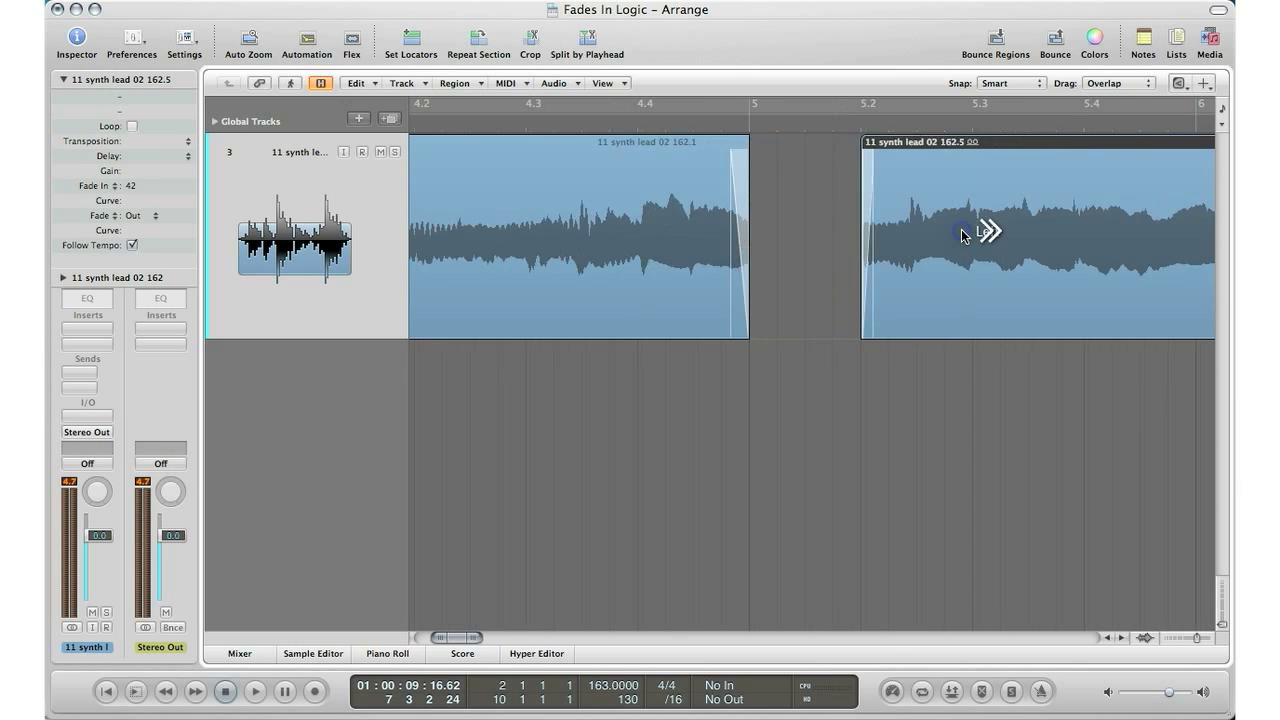
click(1025, 244)
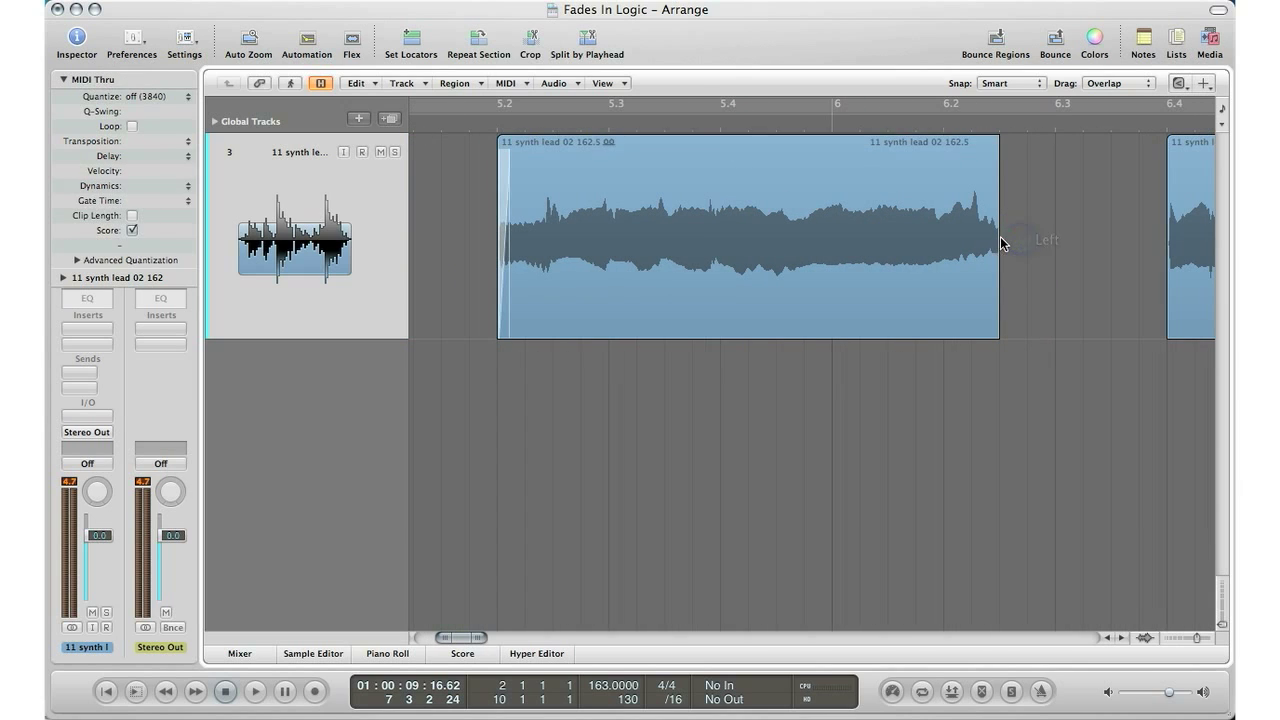
click(997, 236)
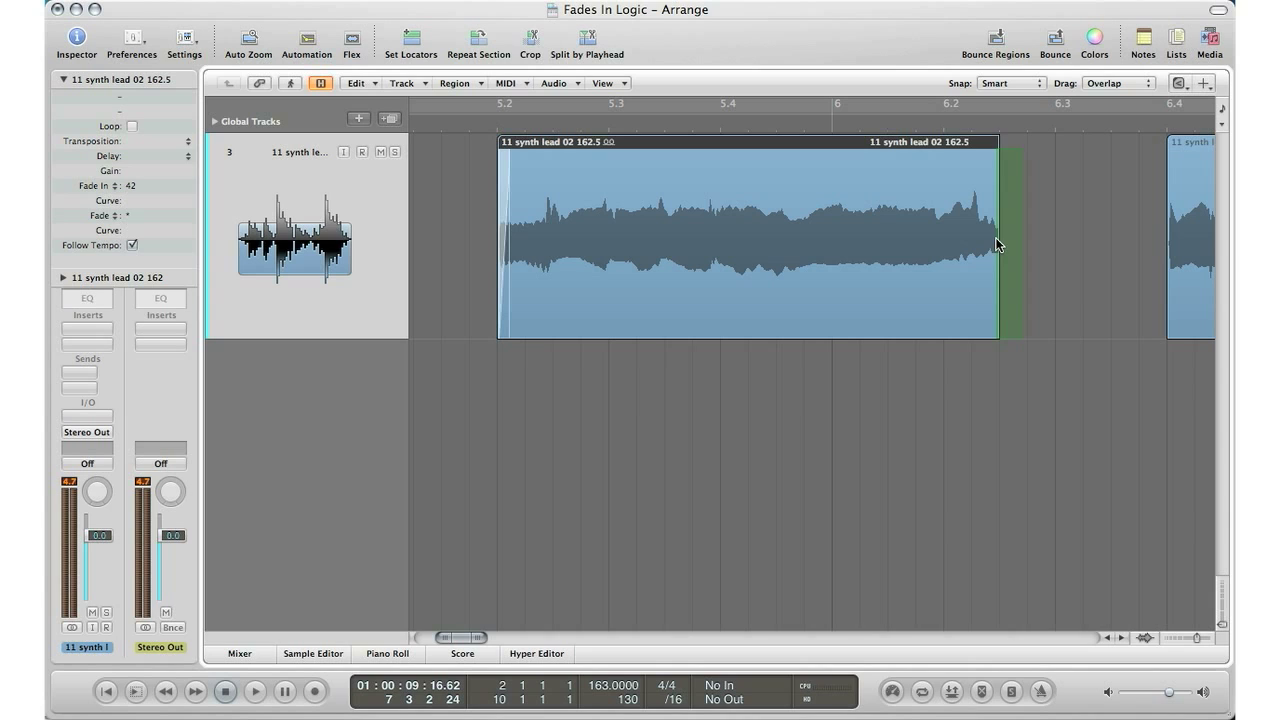
drag(995, 237, 990, 240)
Give the third synth lead piece a short fade-in and a short fade-out
scroll(1091, 256, right, 2)
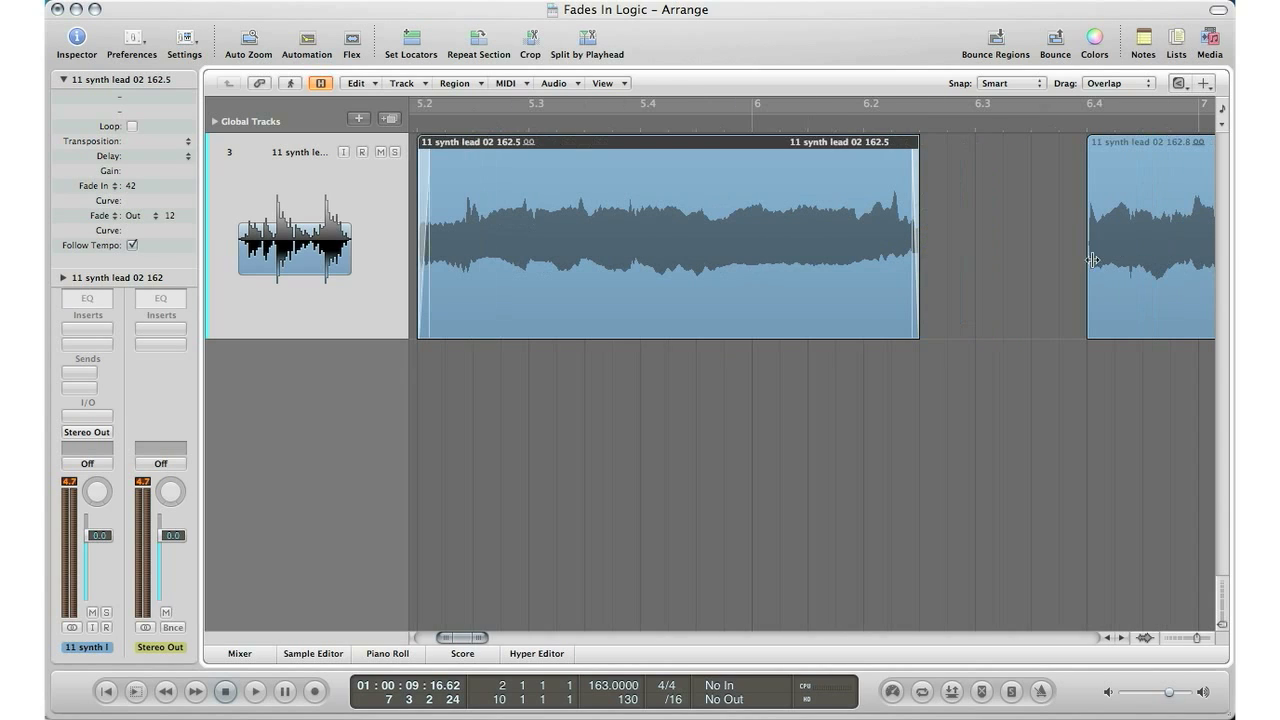
click(1084, 258)
click(1091, 258)
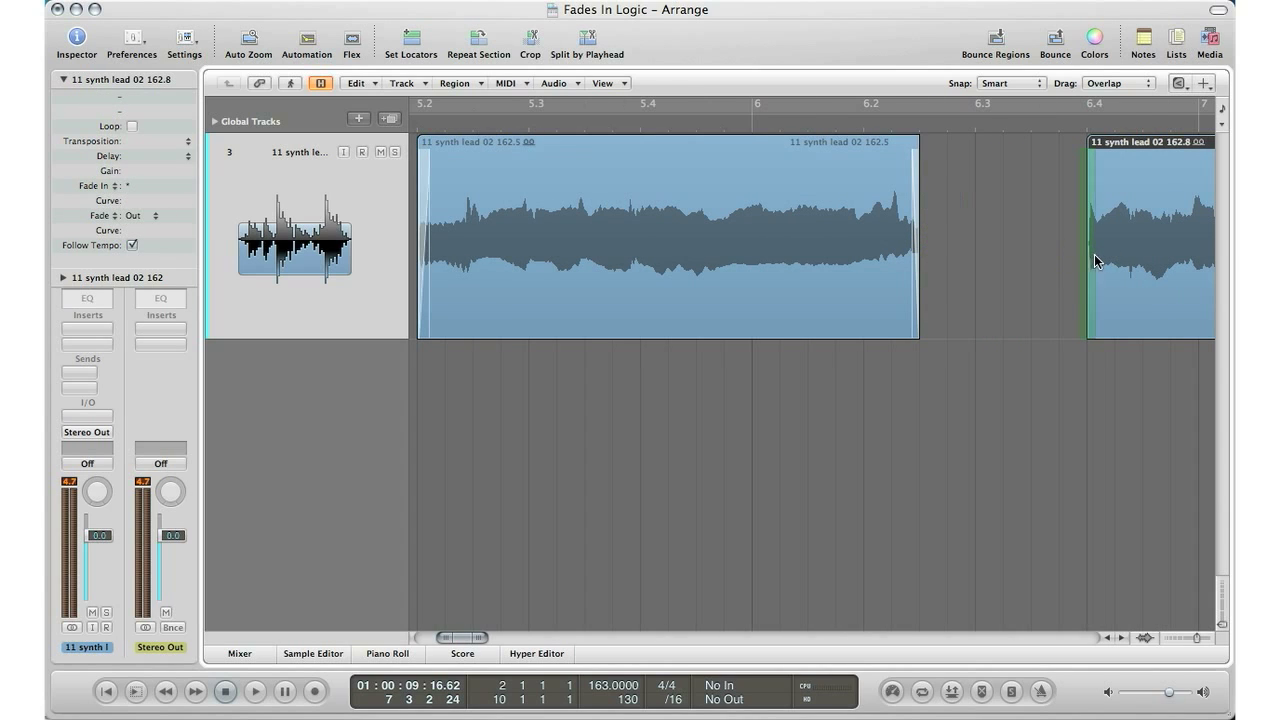
drag(1091, 260, 1097, 258)
scroll(1096, 260, right, 15)
scroll(1096, 260, right, 10)
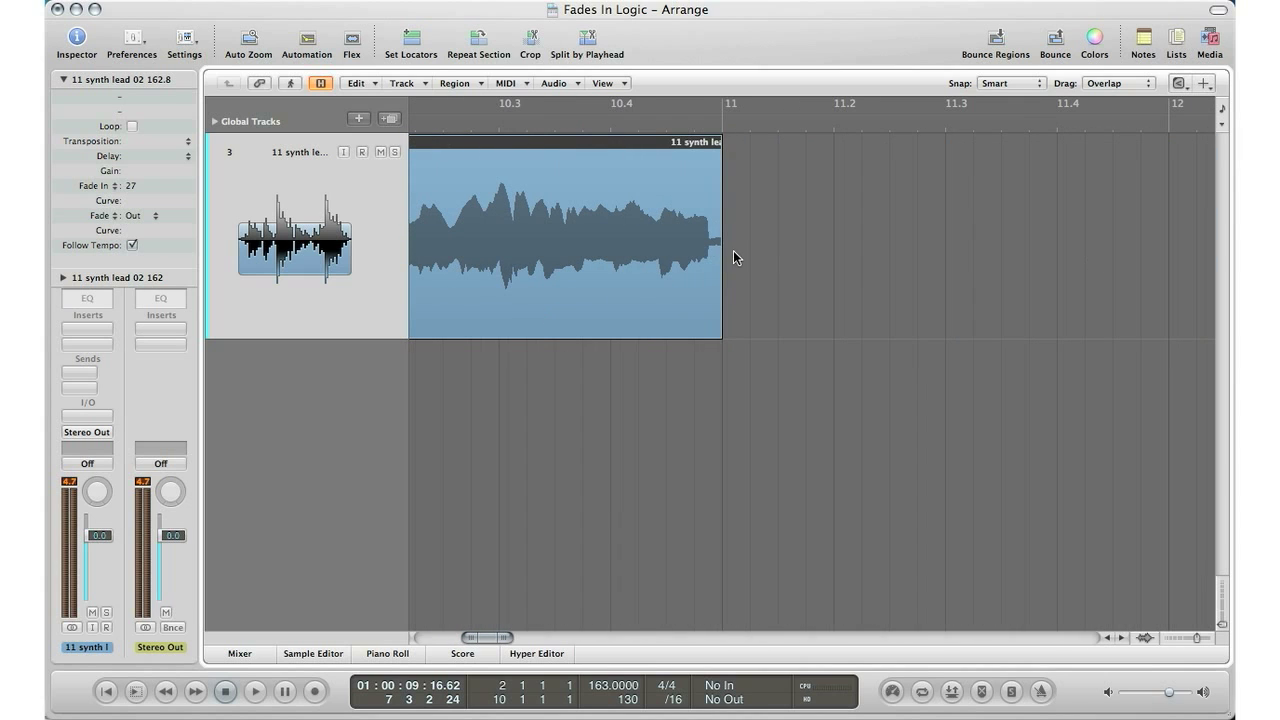
click(731, 254)
drag(720, 251, 733, 268)
Add a short fade-in to the first region and zoom out to show all three pieces
scroll(733, 265, left, 20)
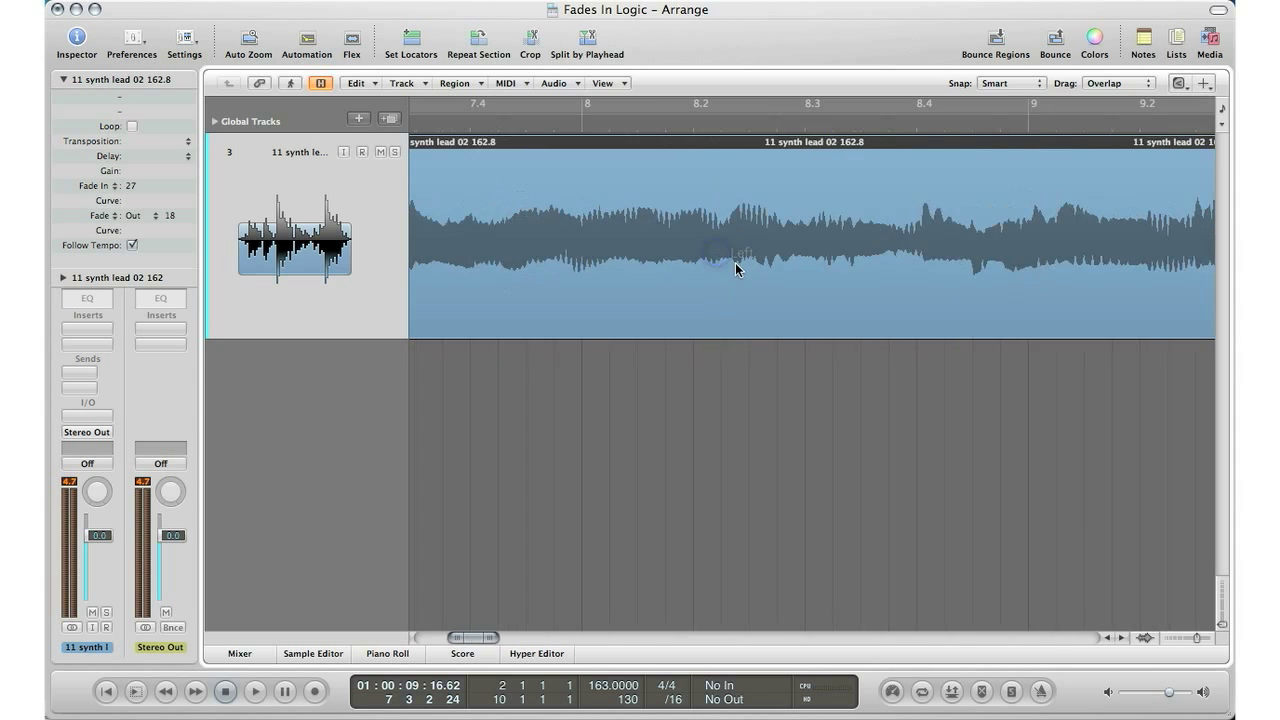
scroll(735, 262, left, 15)
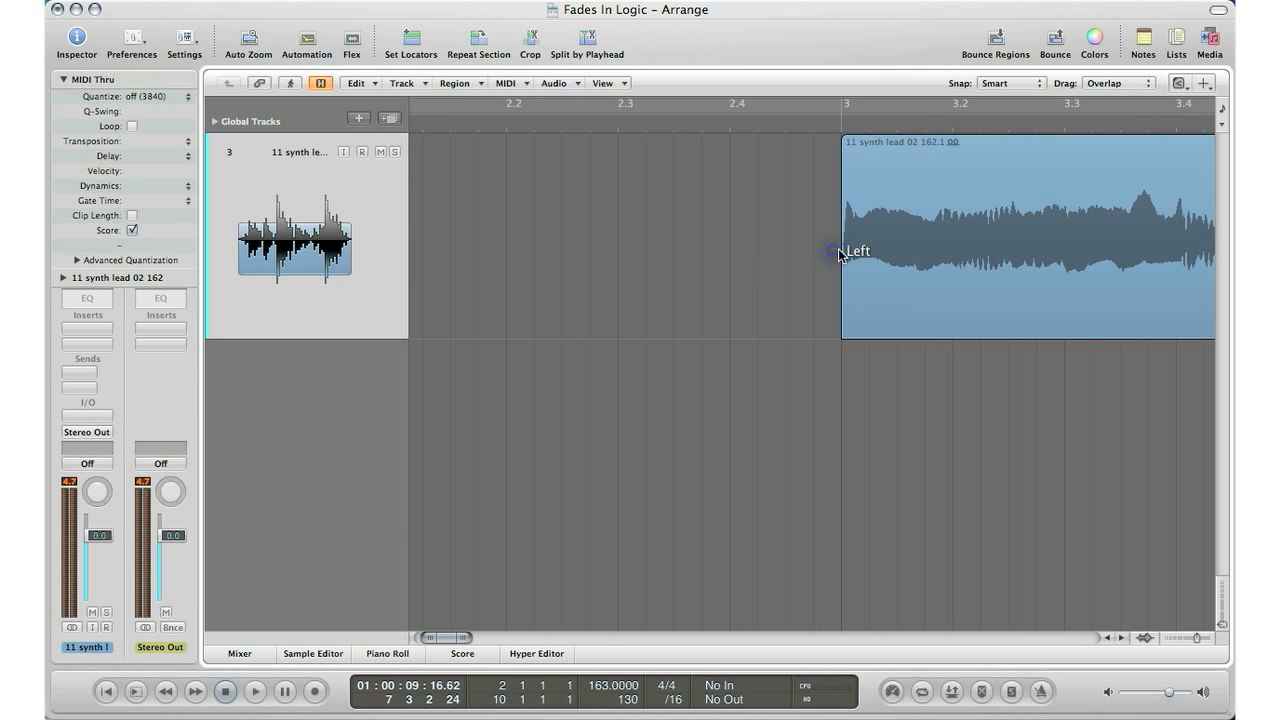
drag(846, 251, 857, 251)
click(789, 118)
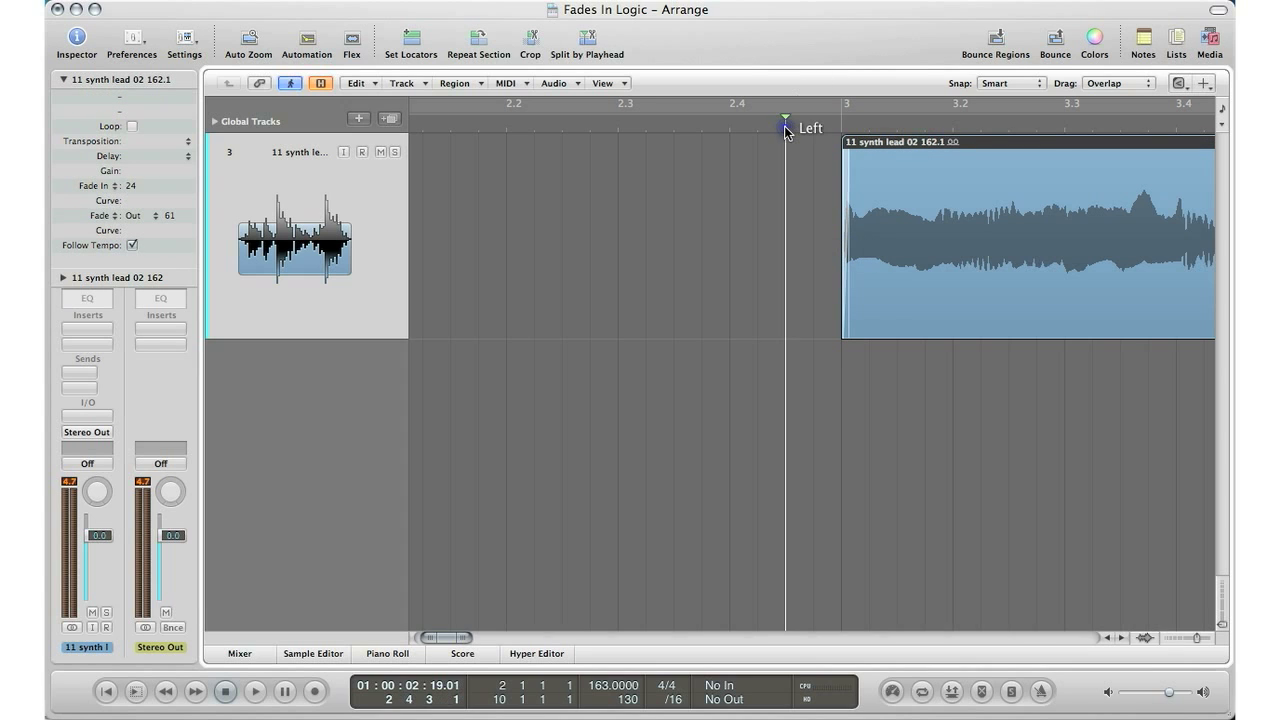
key(super+Left)
key(super+Left)
key(super+Left)
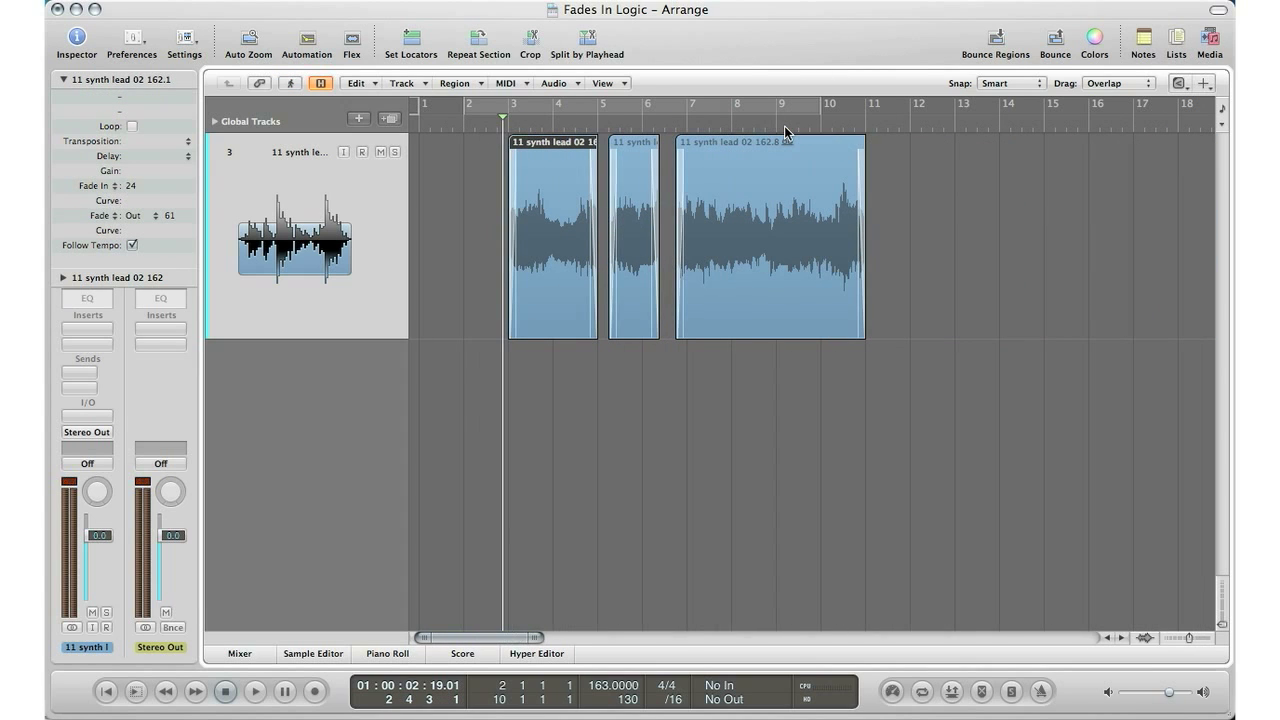
key(space)
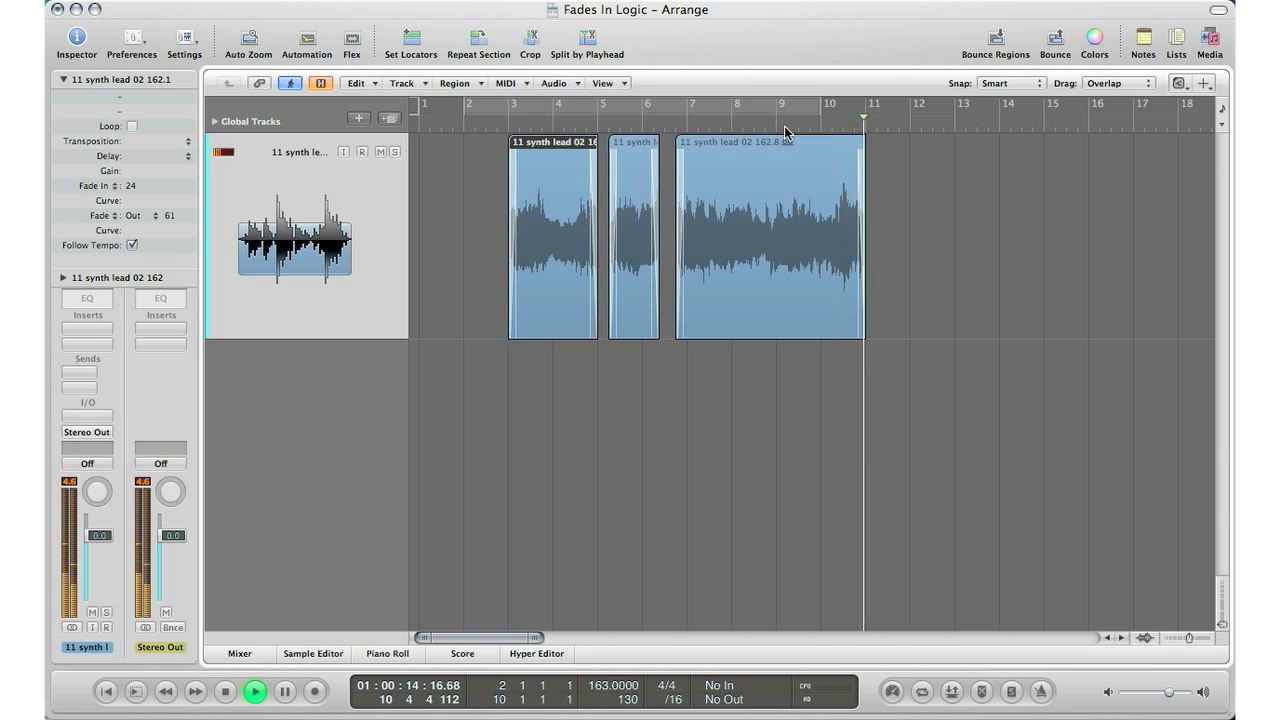
key(space)
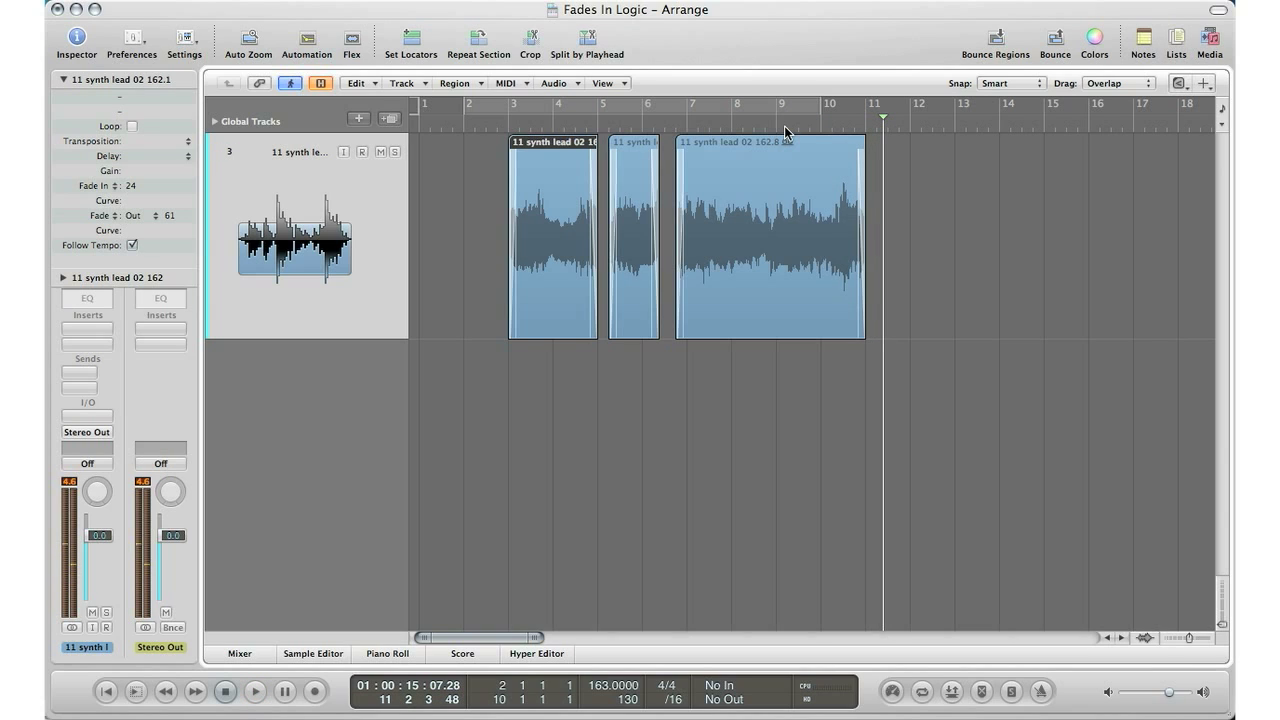